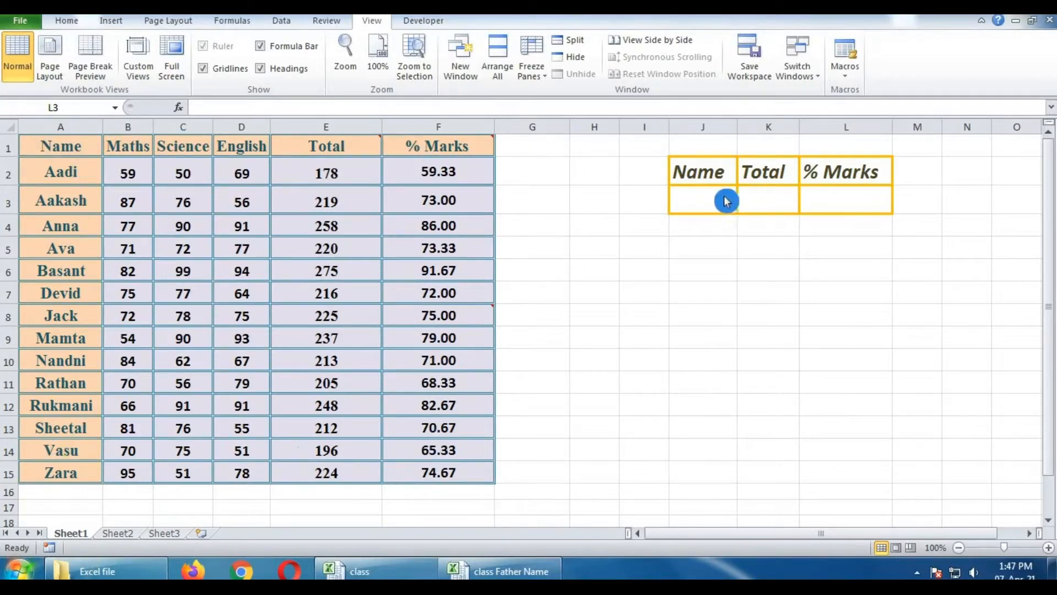
Examine the empty Name, Total and % Marks result cells on Sheet1 and the VLOOKUP formulas in P5 and Q5 on Sheet3
key(Escape)
click(700, 191)
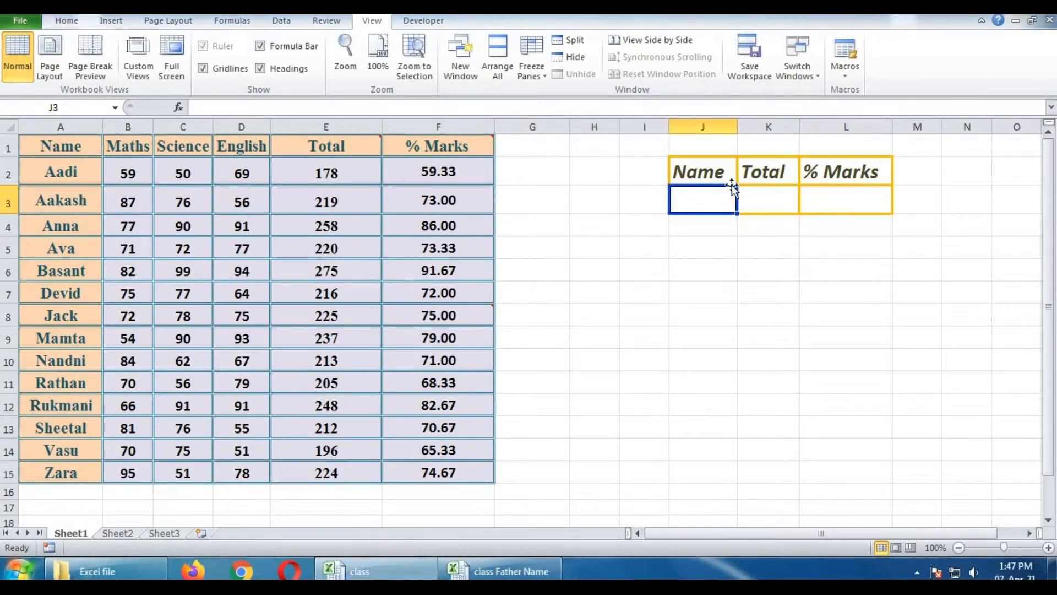
click(777, 196)
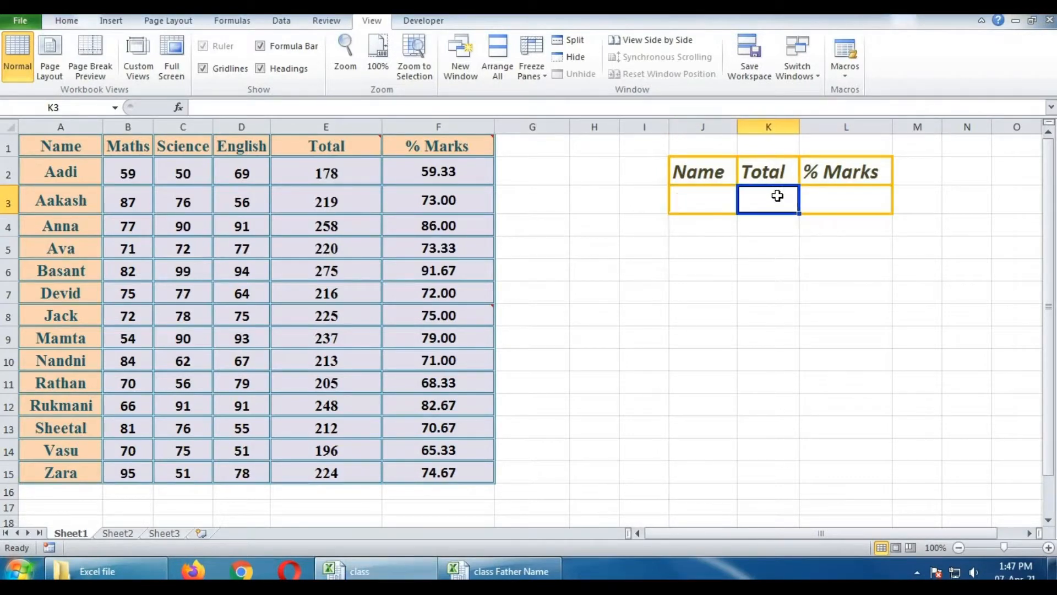
click(869, 202)
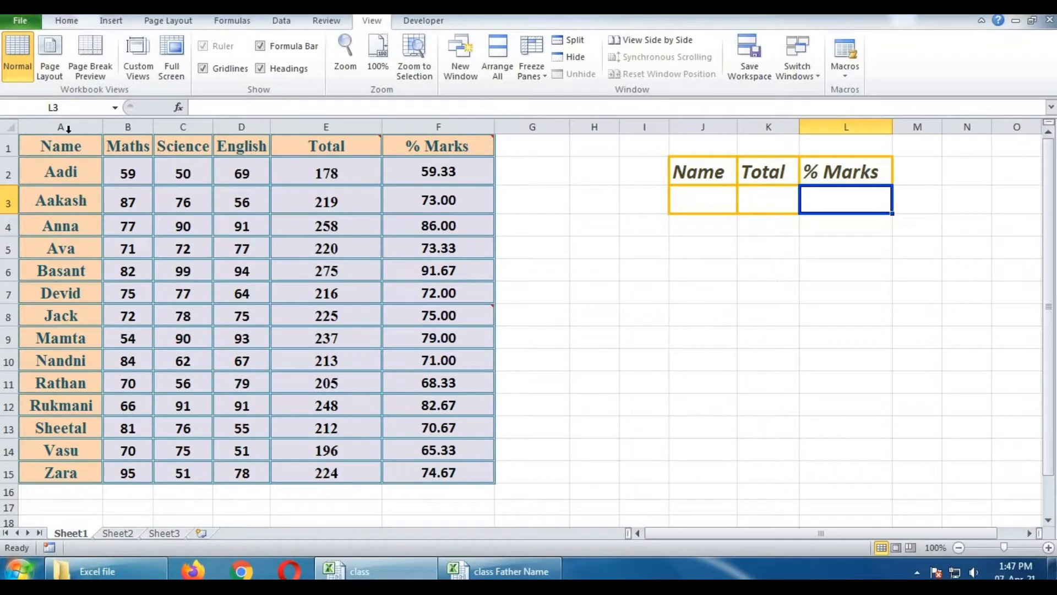
click(161, 534)
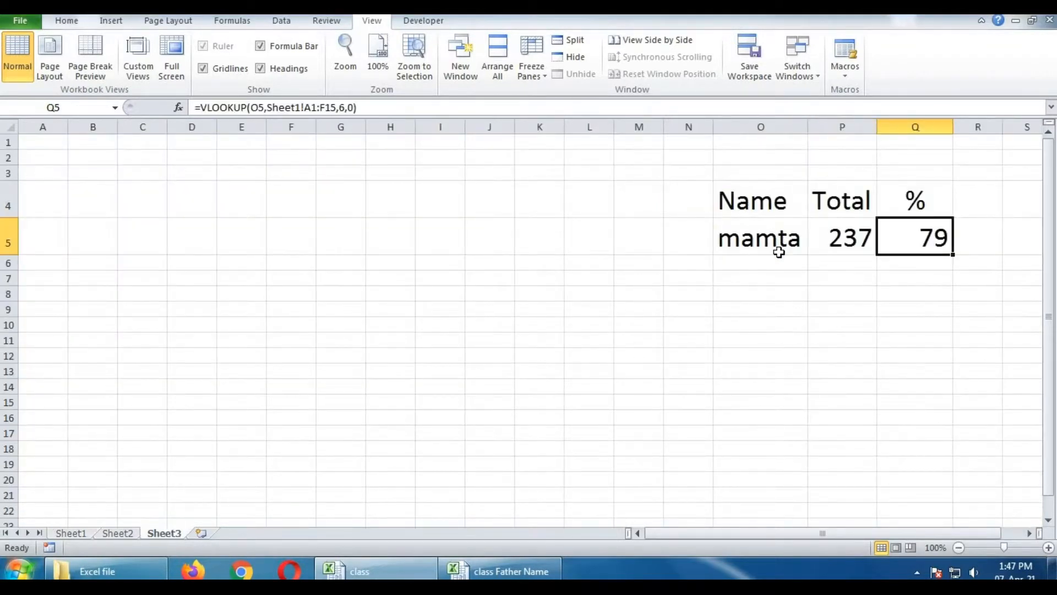
click(853, 230)
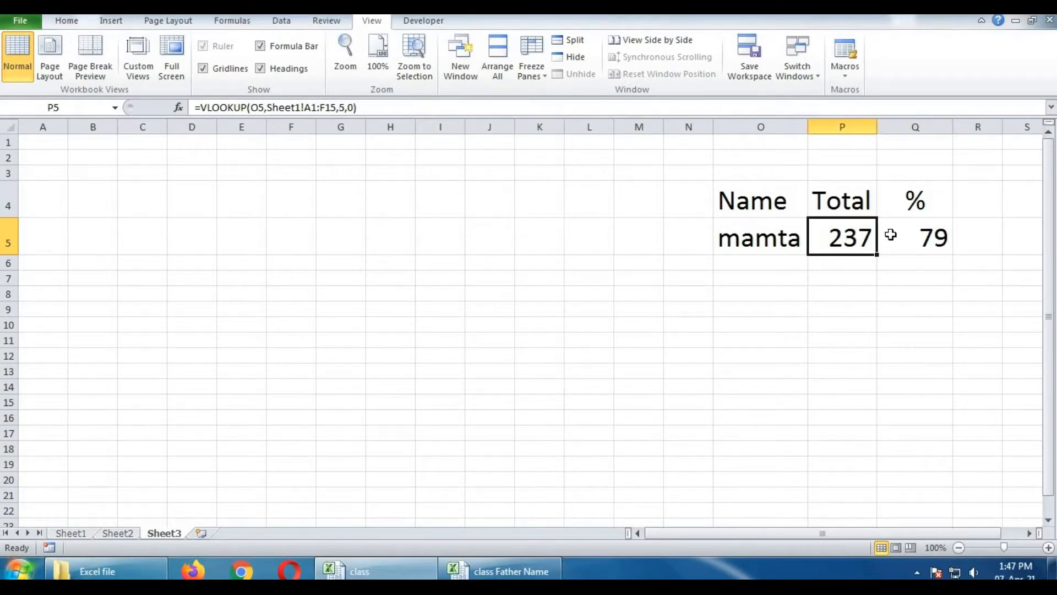
click(921, 238)
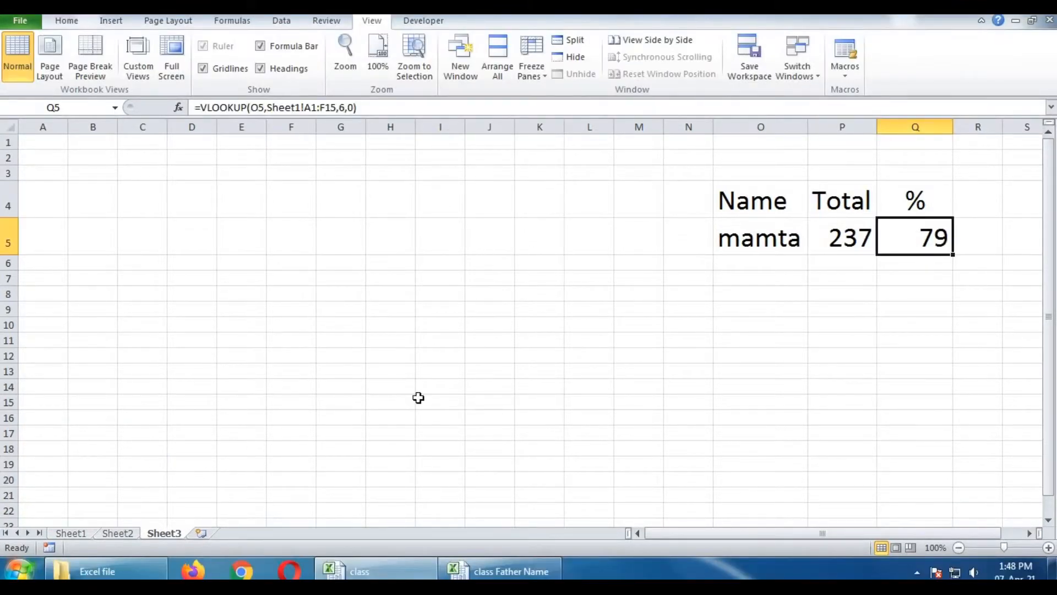
Review the marks table in the class workbook and the Name and Father Name list in the class Father Name workbook
mouse_move(364, 567)
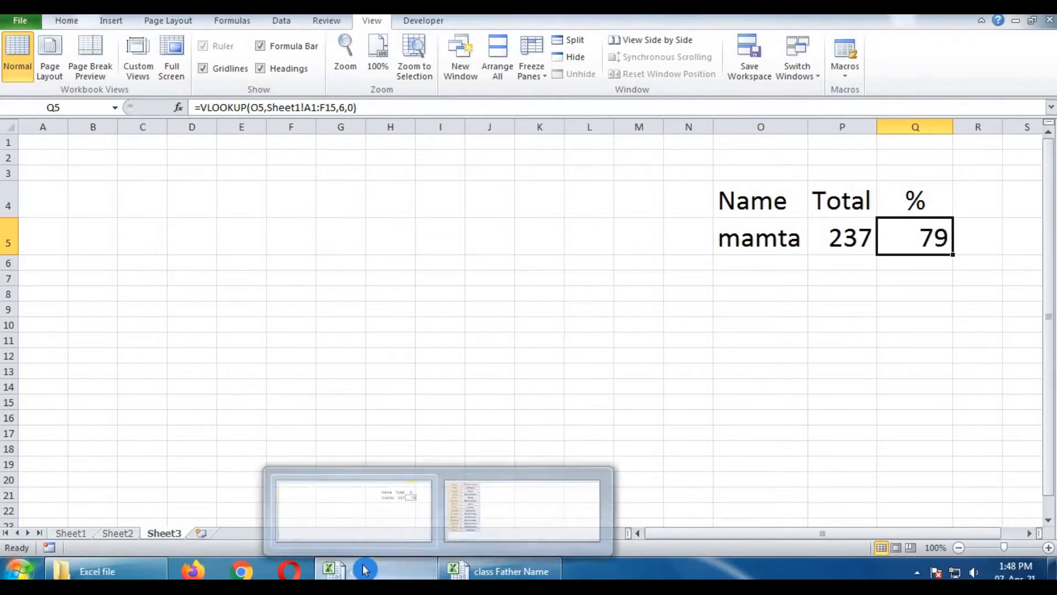
click(528, 504)
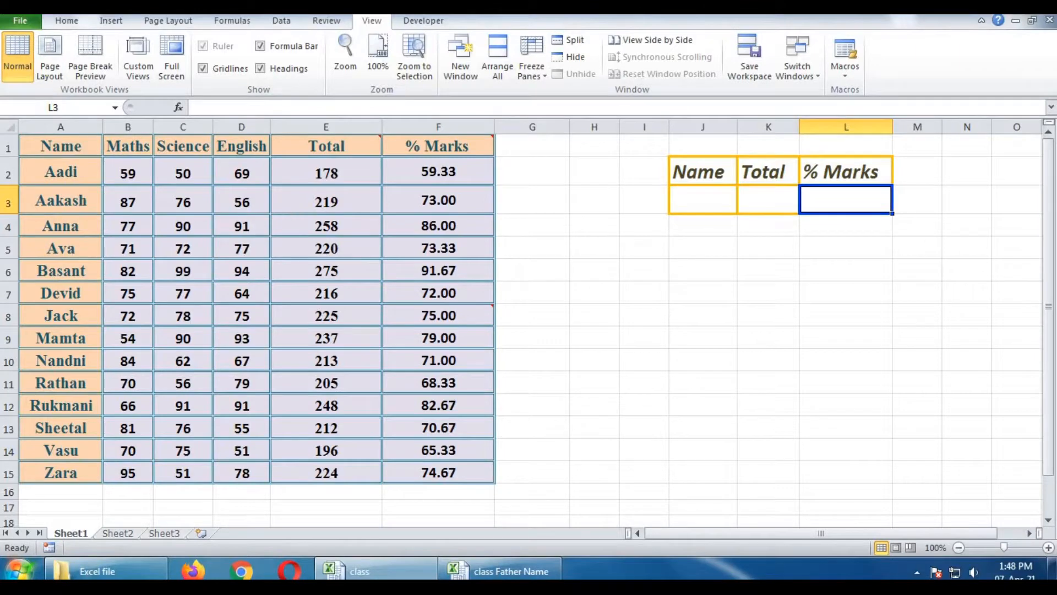
mouse_move(512, 572)
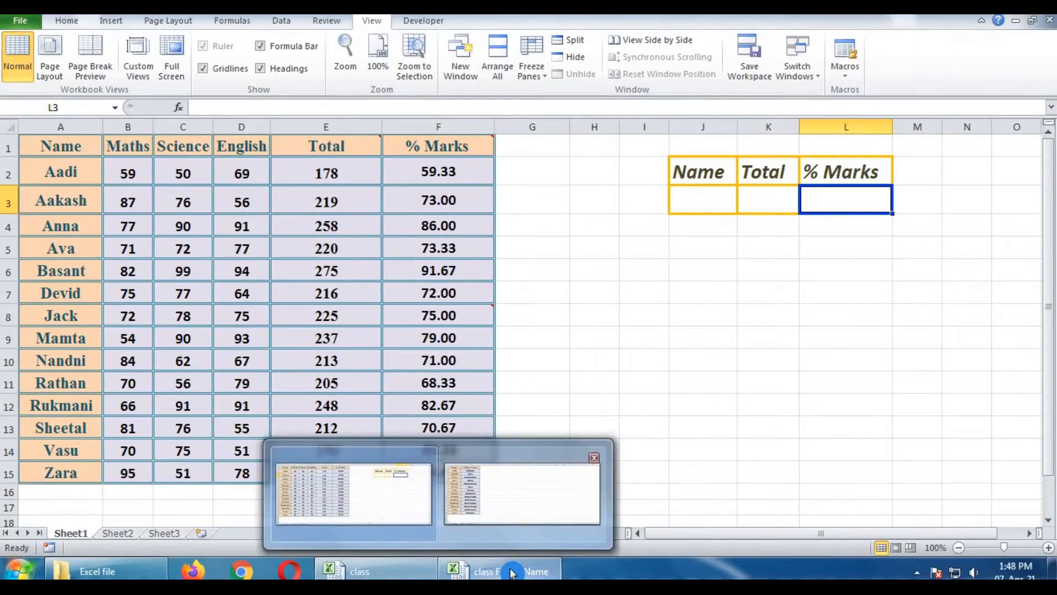
click(512, 572)
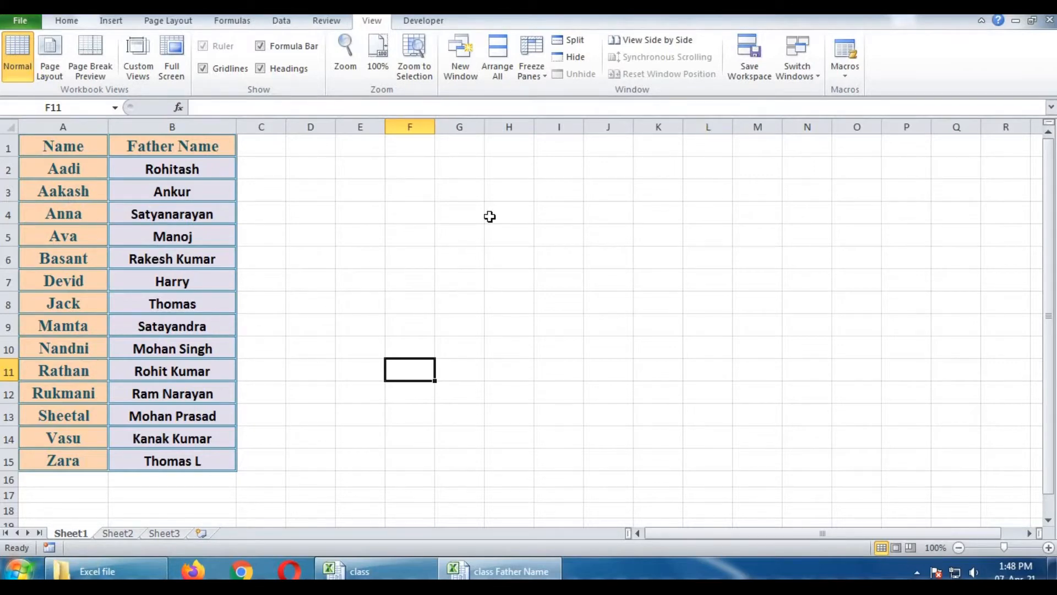
Create a new blank workbook and enter the headings Name, Total, % and Father Name in cells P5 to S5
key(ctrl+n)
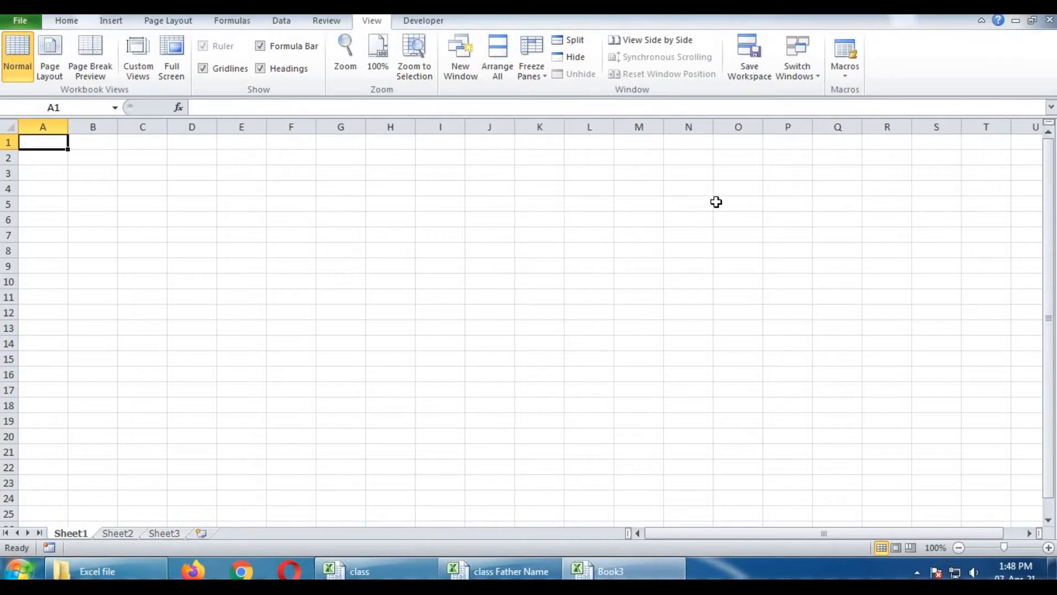
click(781, 199)
text(Name)
key(Tab)
text(Na)
key(BackSpace)
key(BackSpace)
text(Total)
key(Tab)
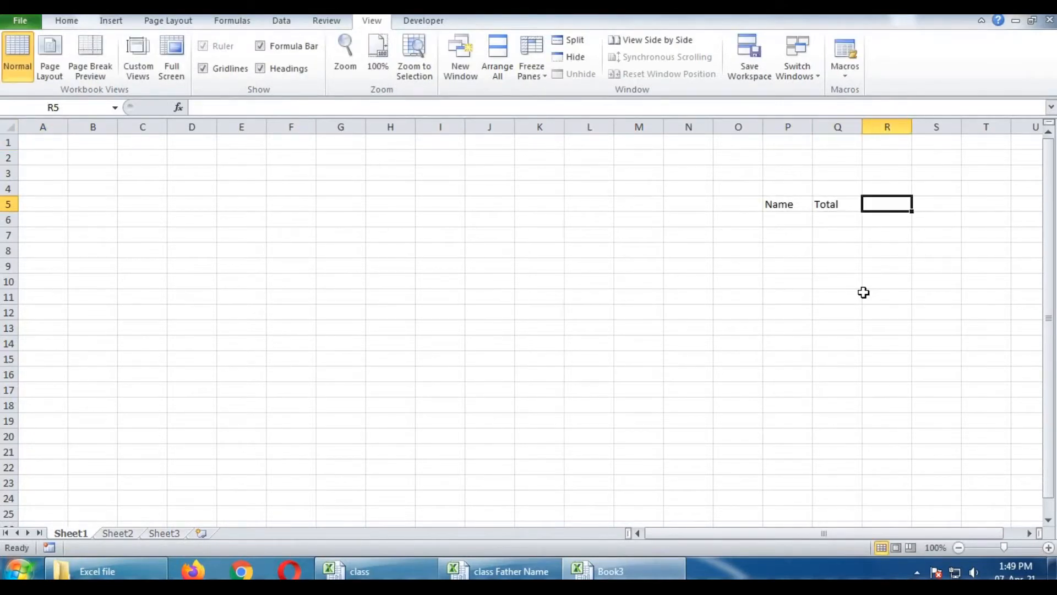
text(%)
key(Tab)
text(Father Name)
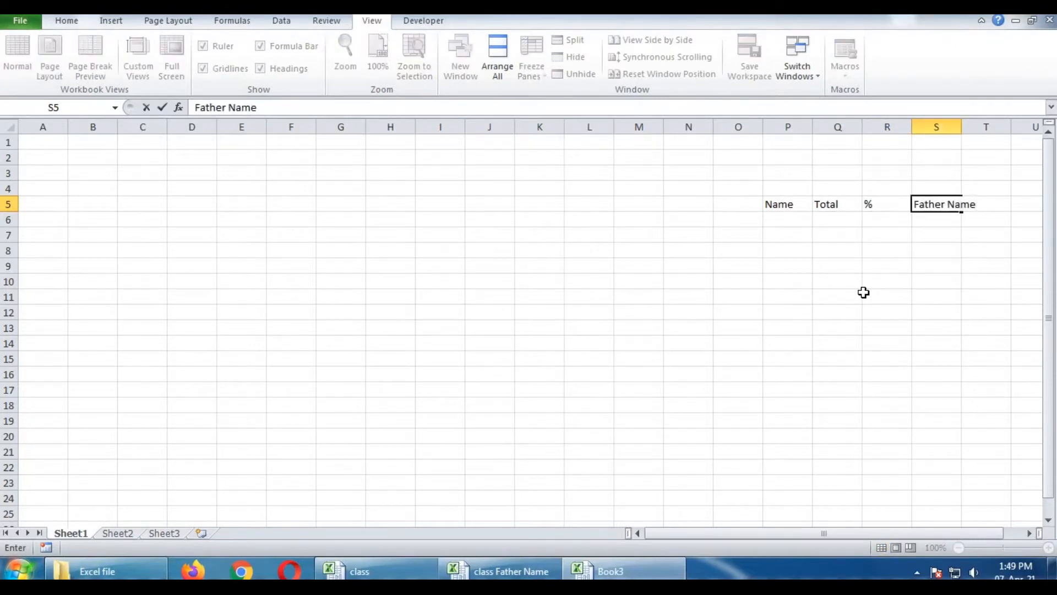
key(Return)
Apply all borders to the range P5:S6 and increase its font size to 20
drag(788, 205, 931, 219)
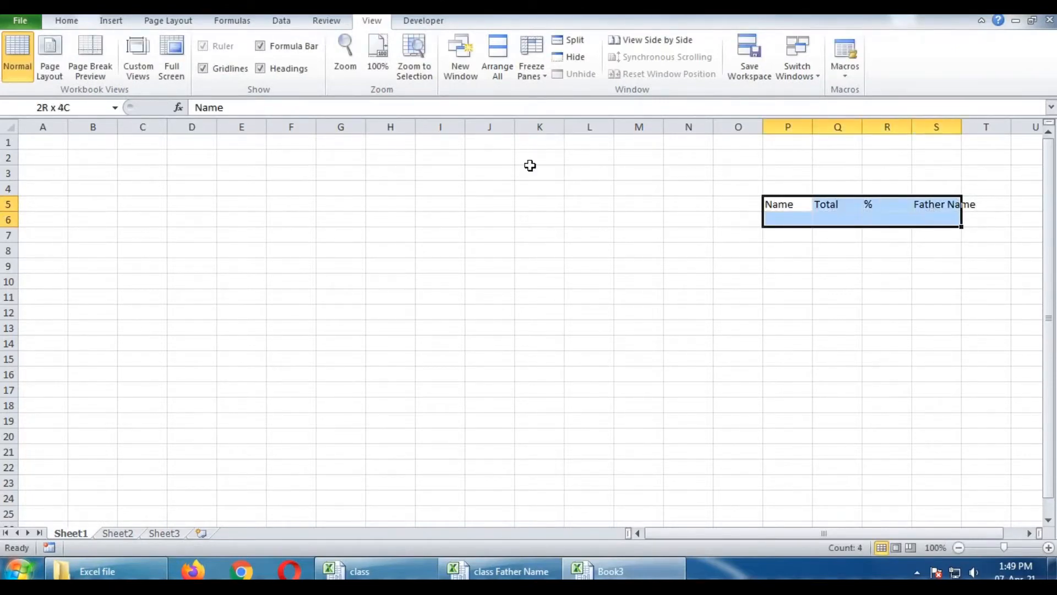
key(alt+h)
key(b)
click(233, 191)
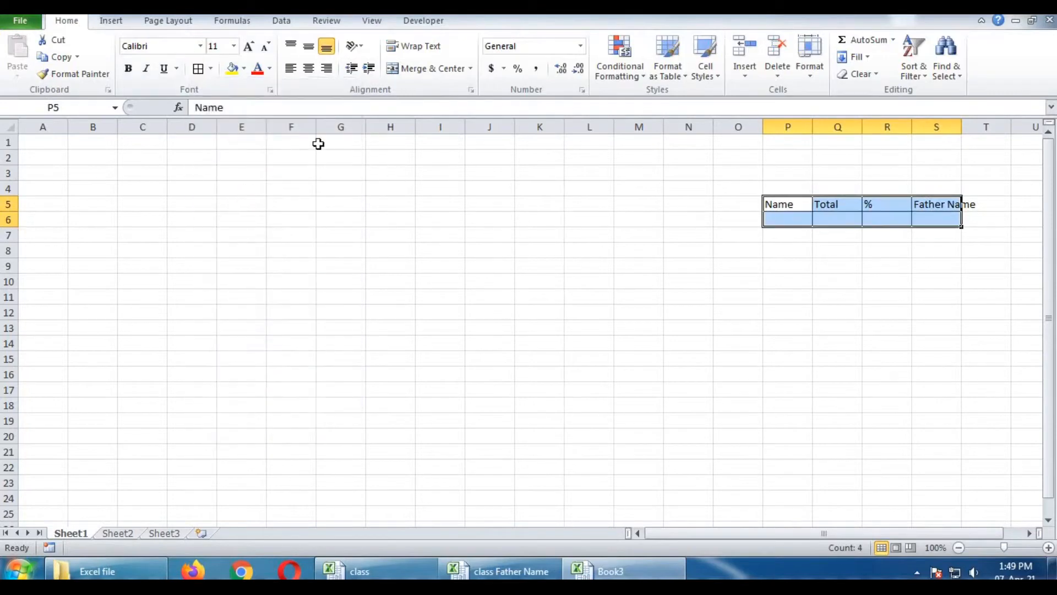
click(248, 46)
click(249, 47)
click(249, 47)
click(249, 46)
click(249, 46)
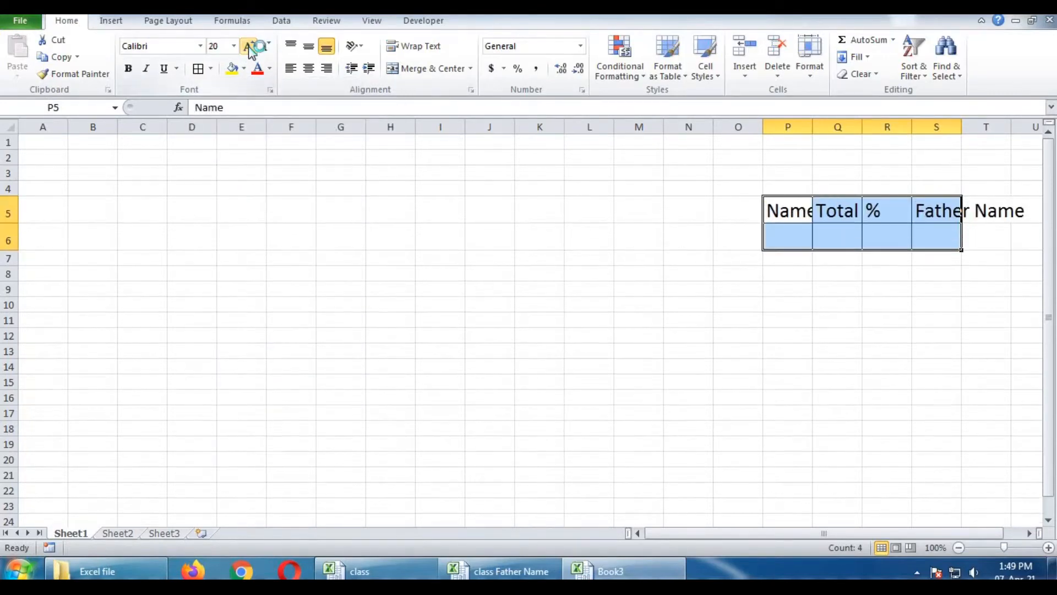
Widen the Name, Total, % and Father Name columns so their headings fit inside the cells
drag(784, 127, 985, 127)
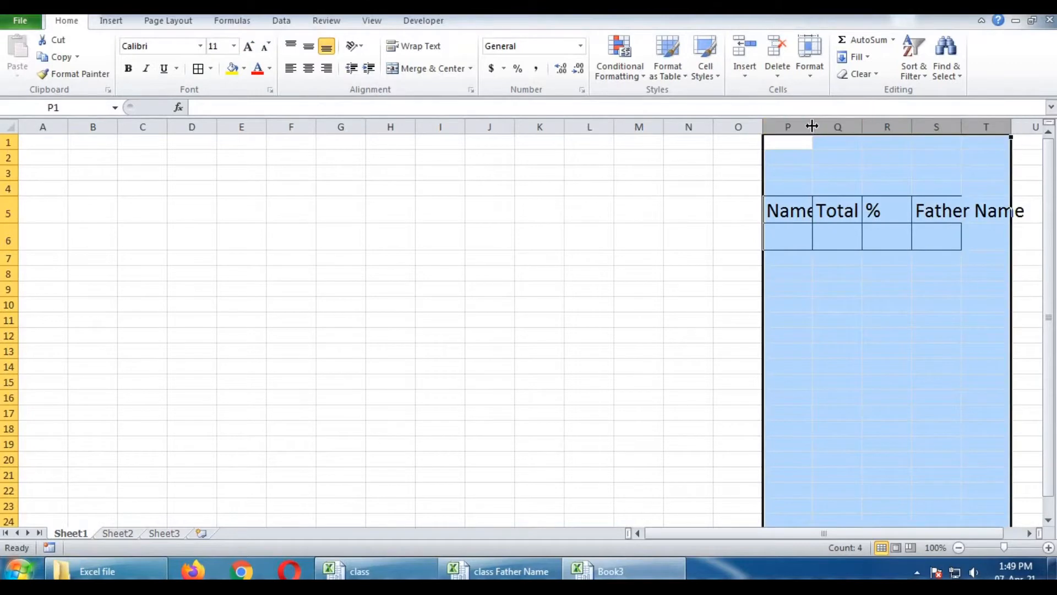
double_click(813, 127)
drag(821, 127, 826, 127)
click(974, 239)
drag(1019, 128, 1019, 128)
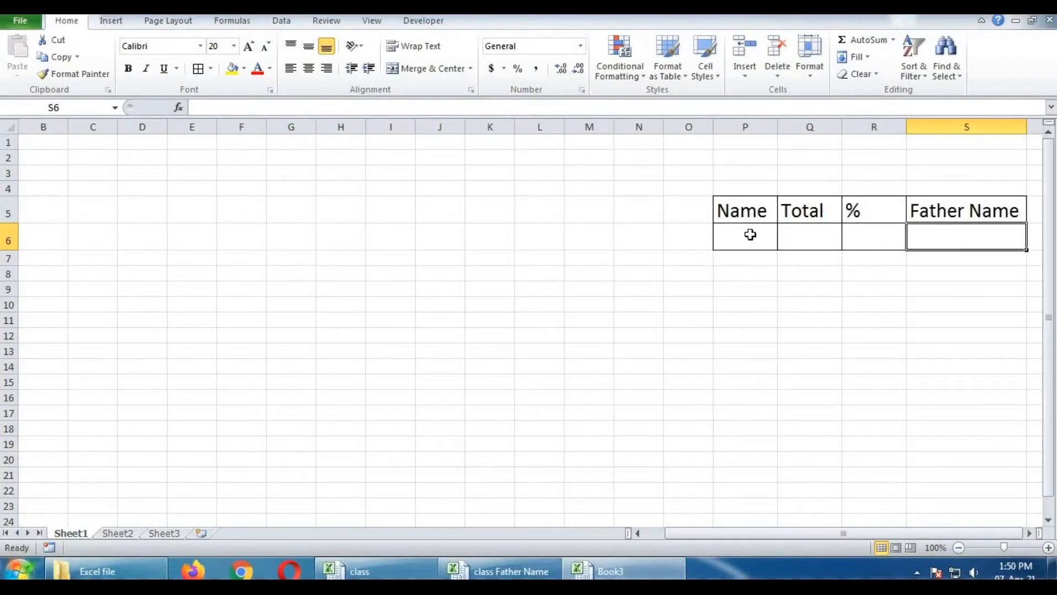
Review the source tables in the class and class Father Name workbooks and return to the new workbook
click(740, 232)
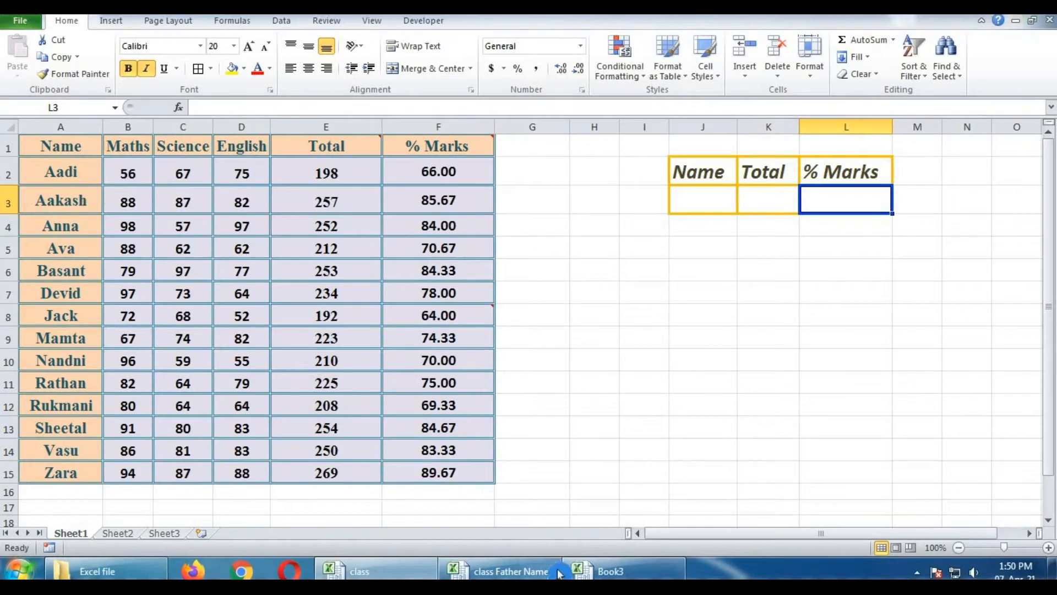
click(498, 571)
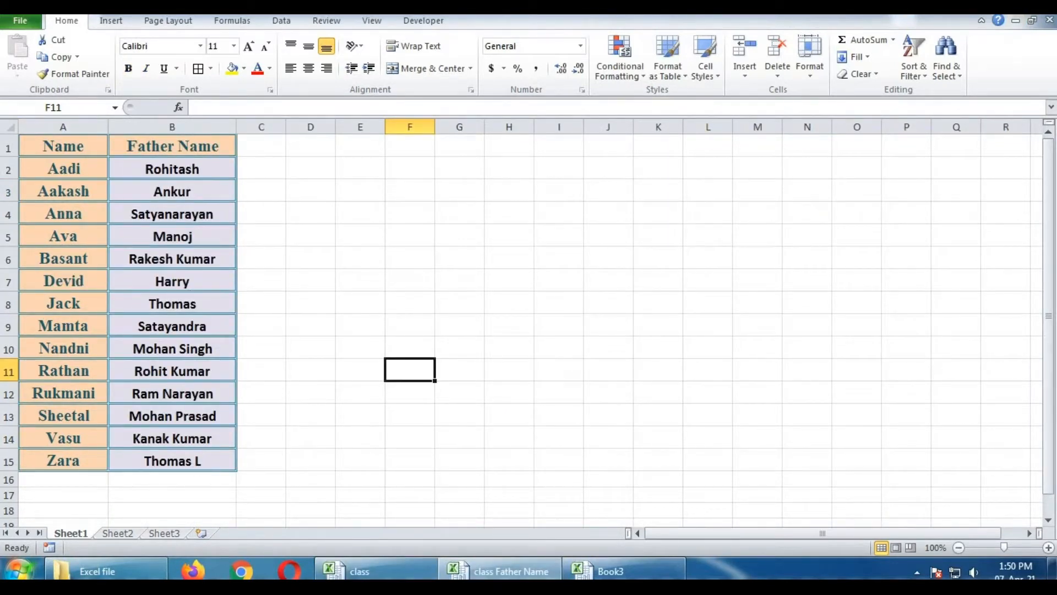
click(617, 573)
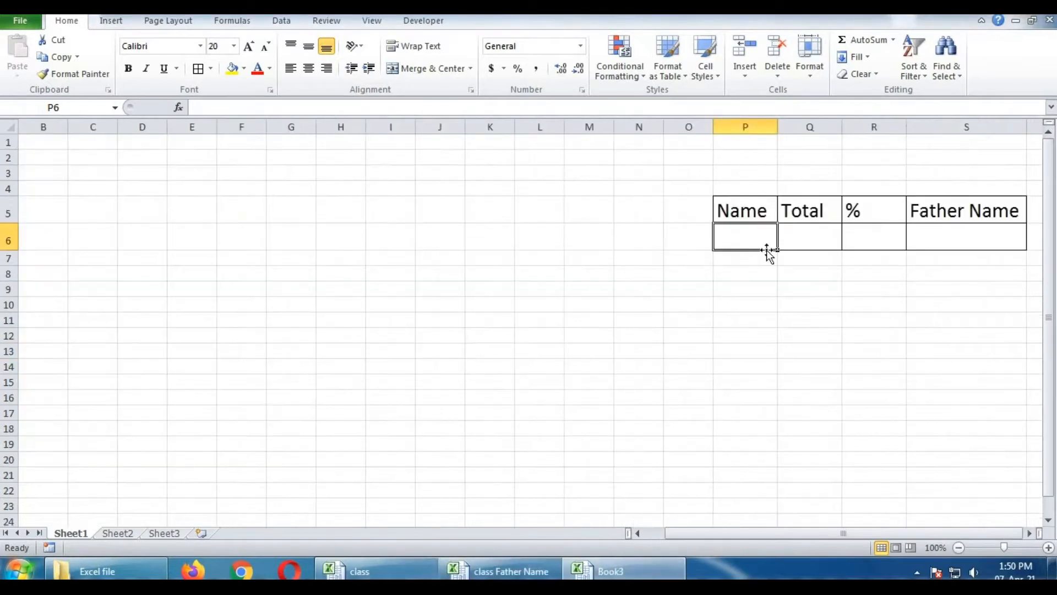
Enter in Q6 a VLOOKUP of P6 in the class workbook's Sheet1 range $A$1:$F$15, with column index 5 and exact match 0
click(804, 234)
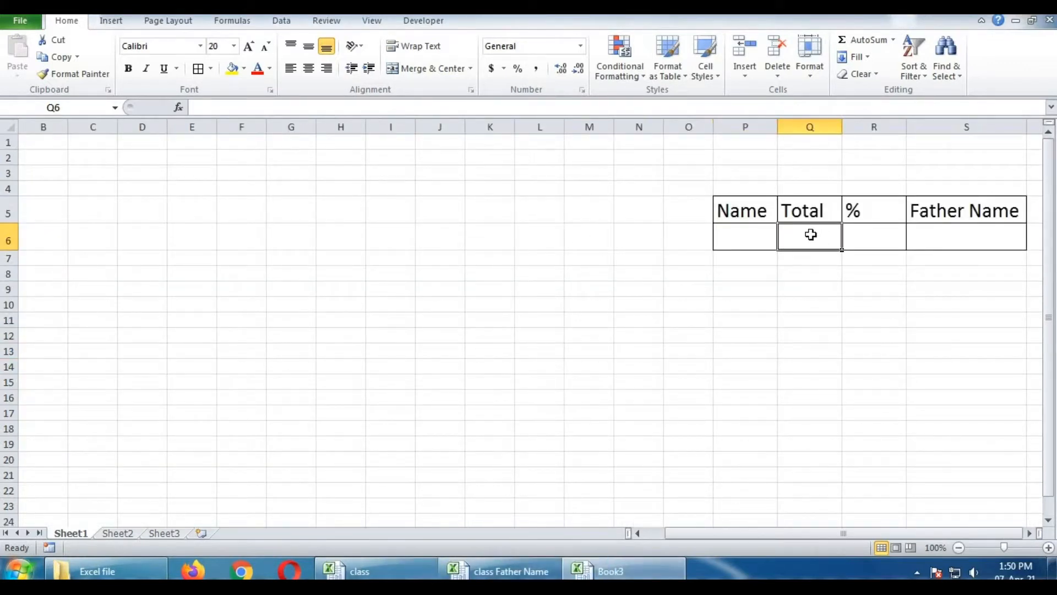
text(=vloo)
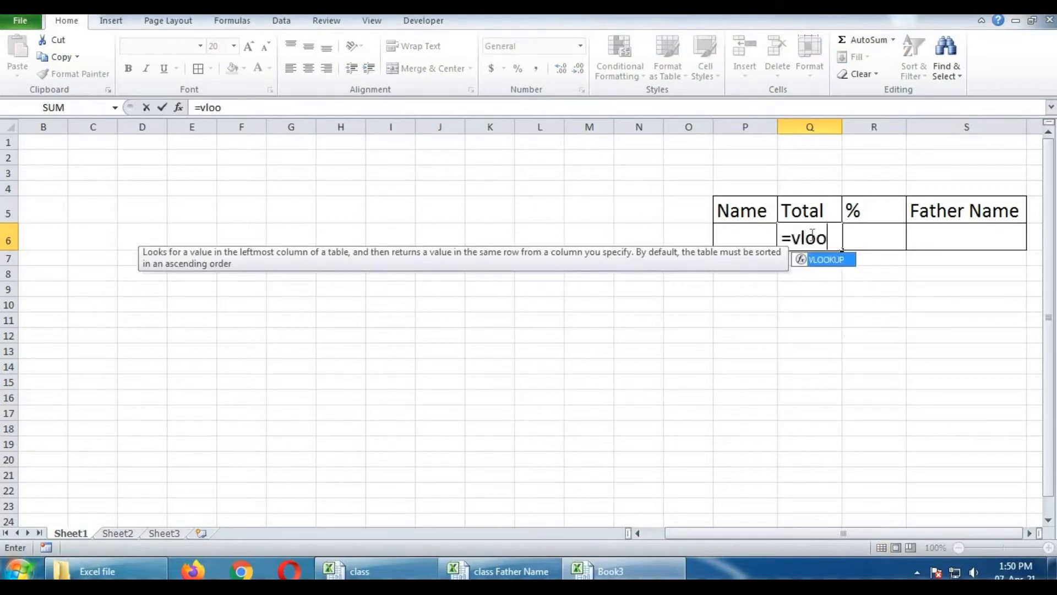
text(kup()
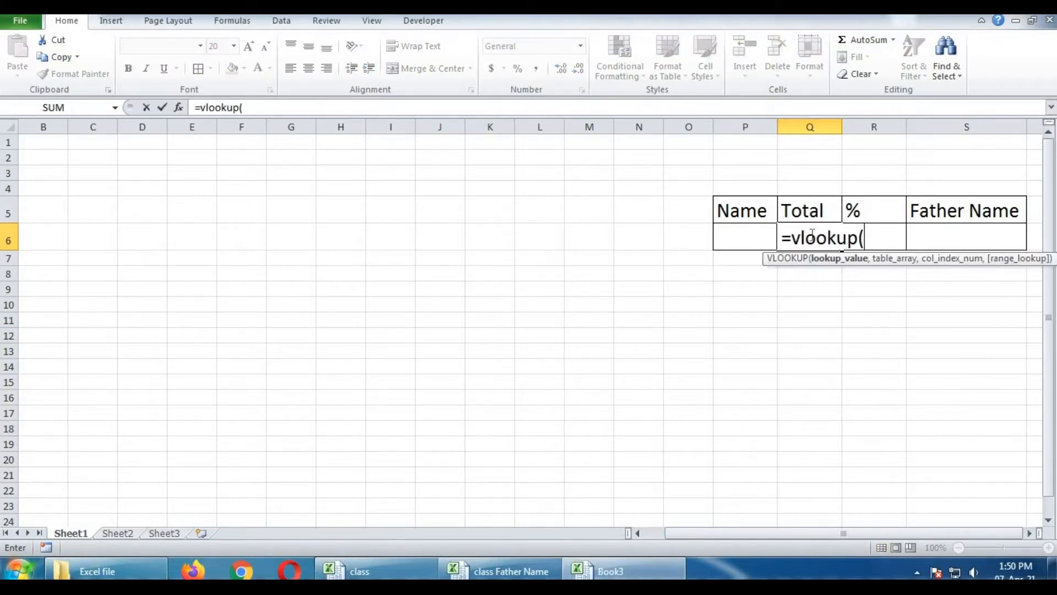
click(744, 231)
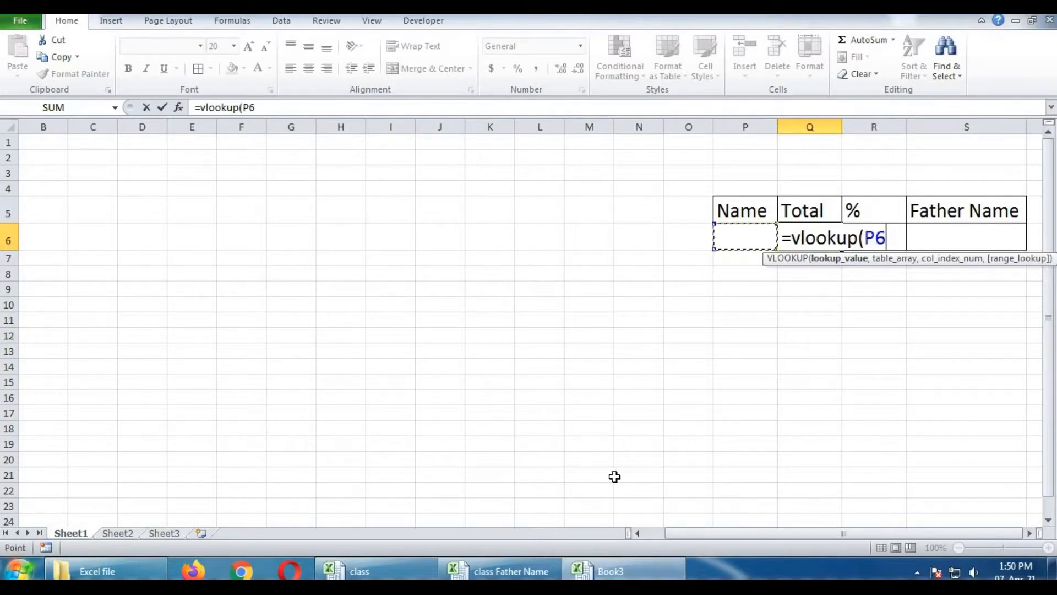
text(,)
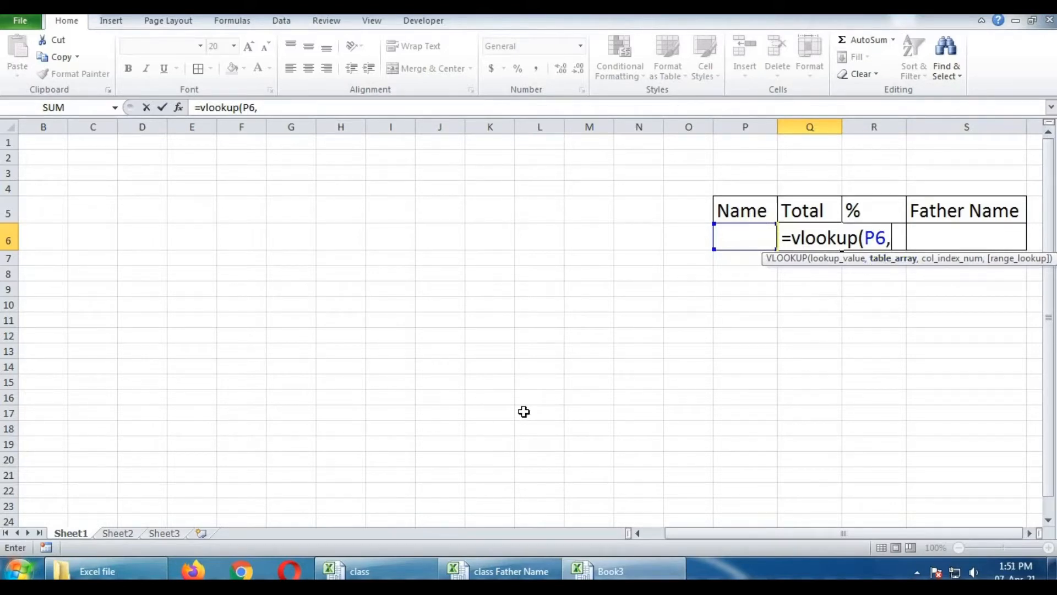
click(383, 574)
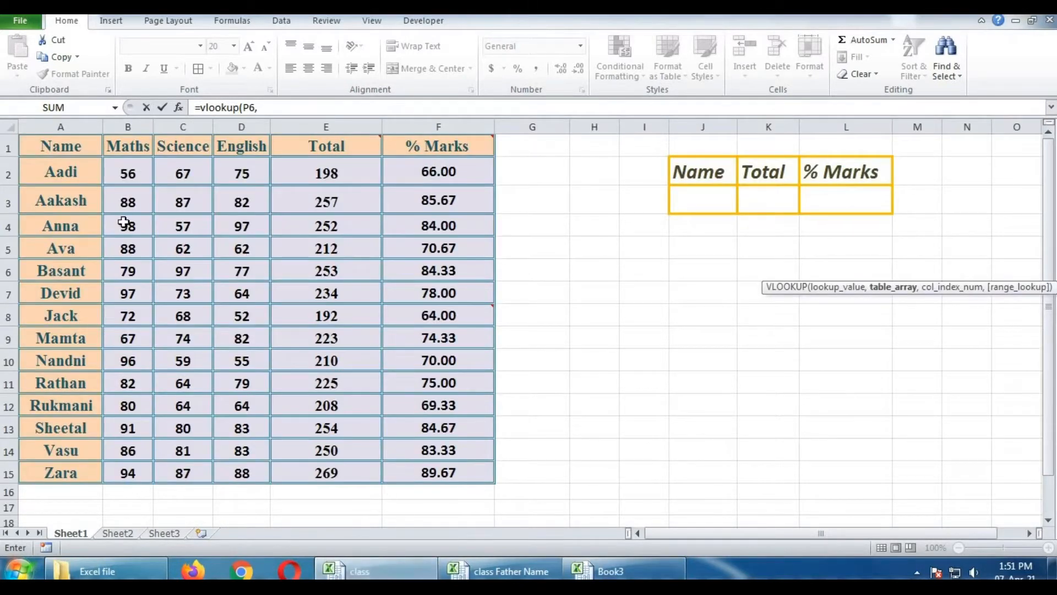
drag(54, 142, 440, 474)
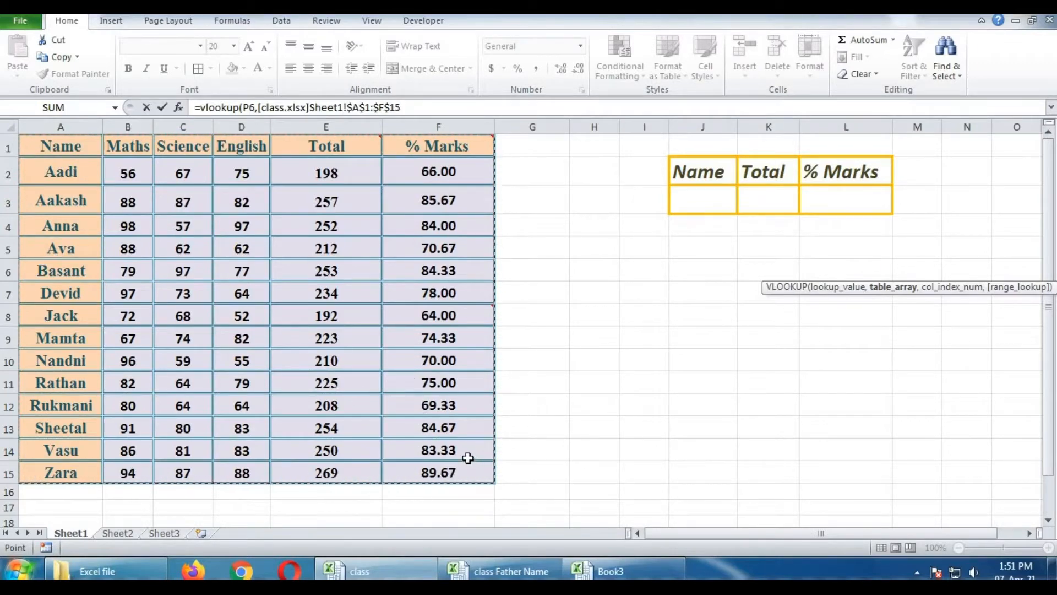
click(414, 107)
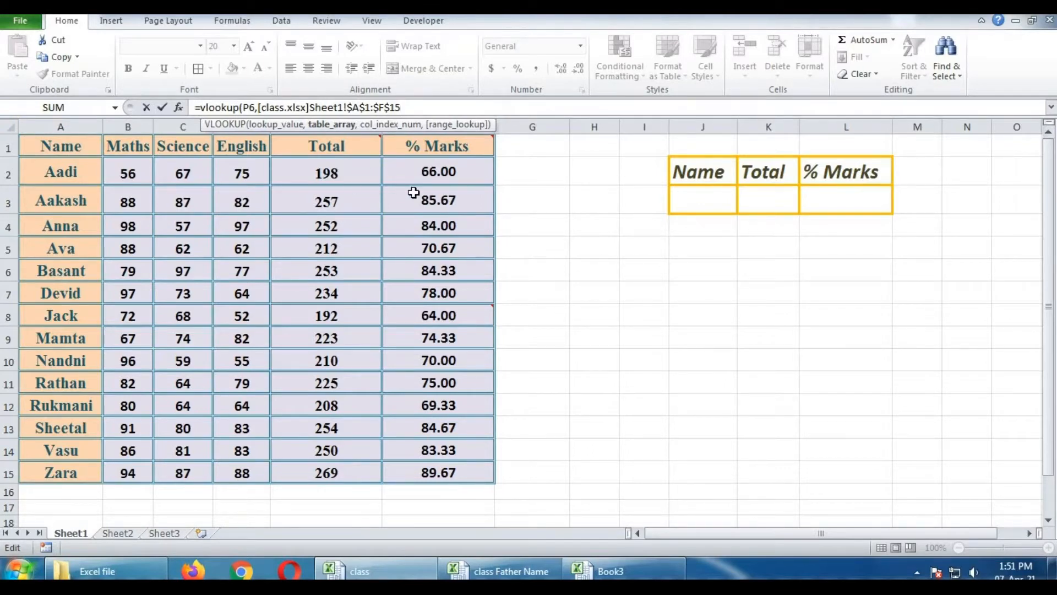
text(,)
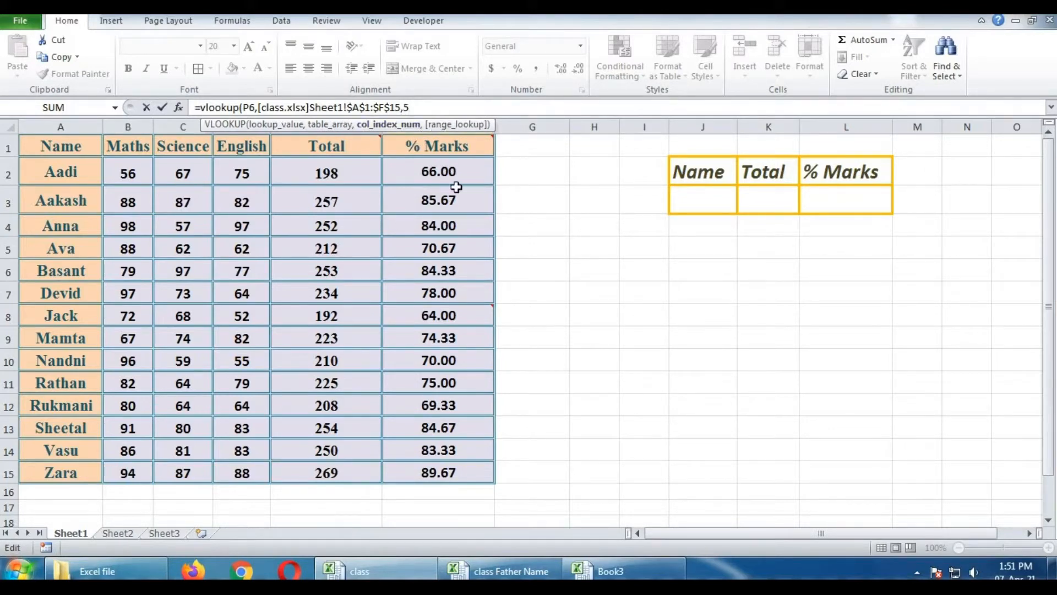
text(5,0)
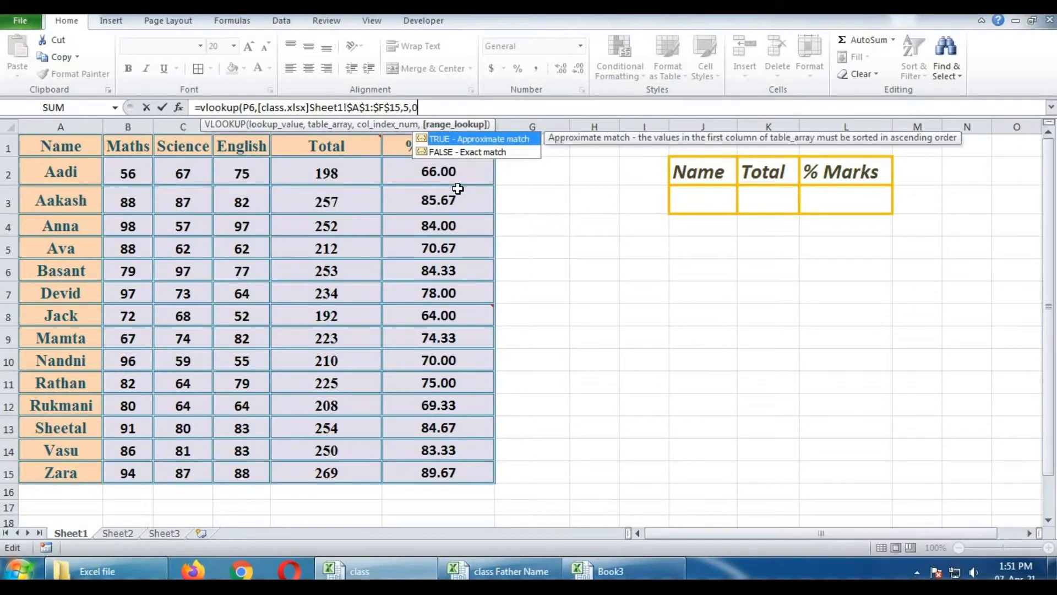
key(Return)
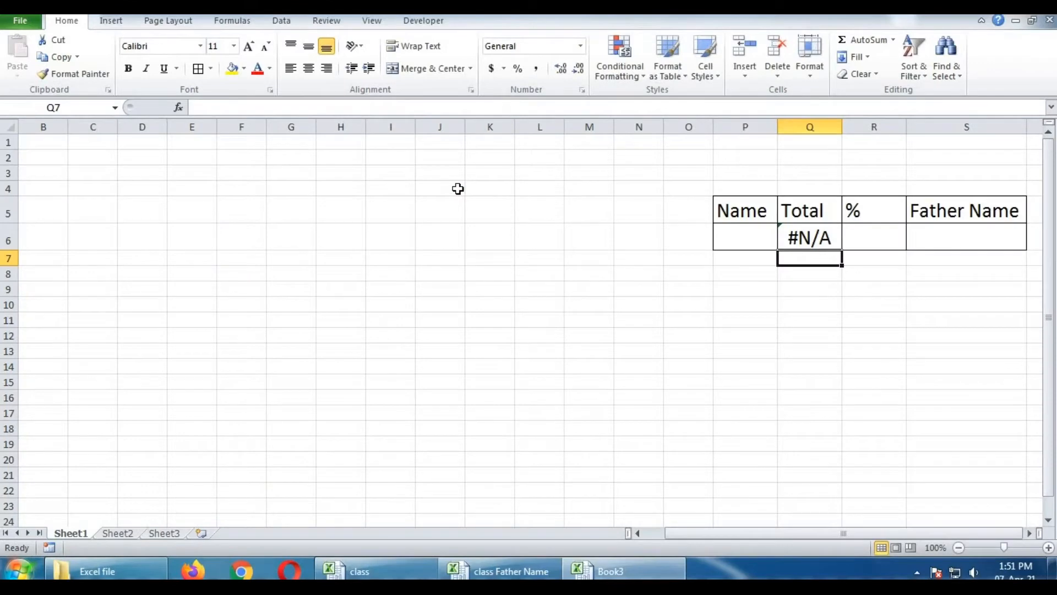
Enter the row 7 student's name in P6 and compare the returned total with that student's row in the class workbook
click(734, 235)
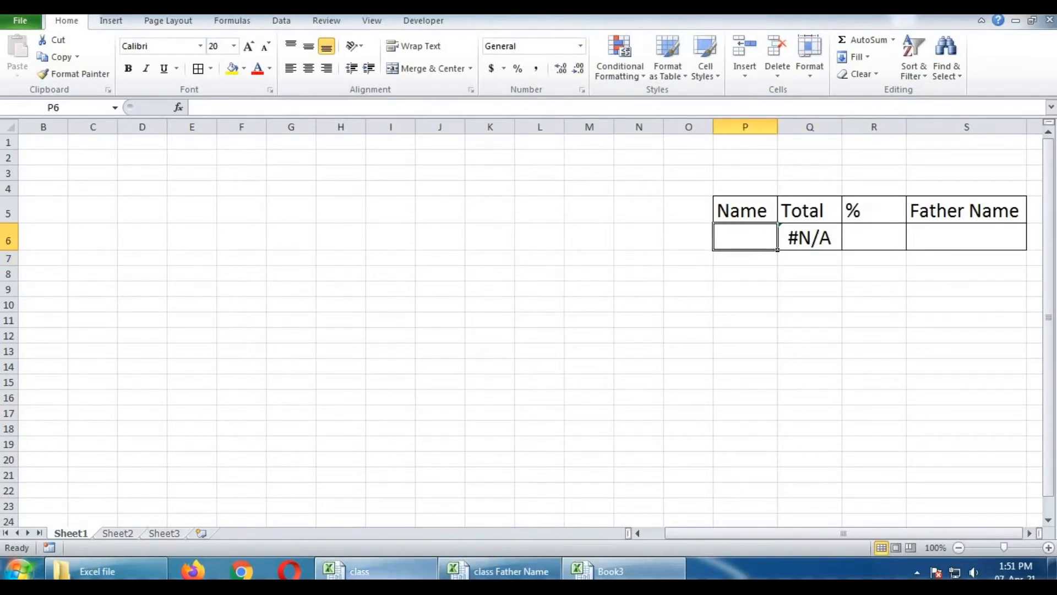
click(358, 570)
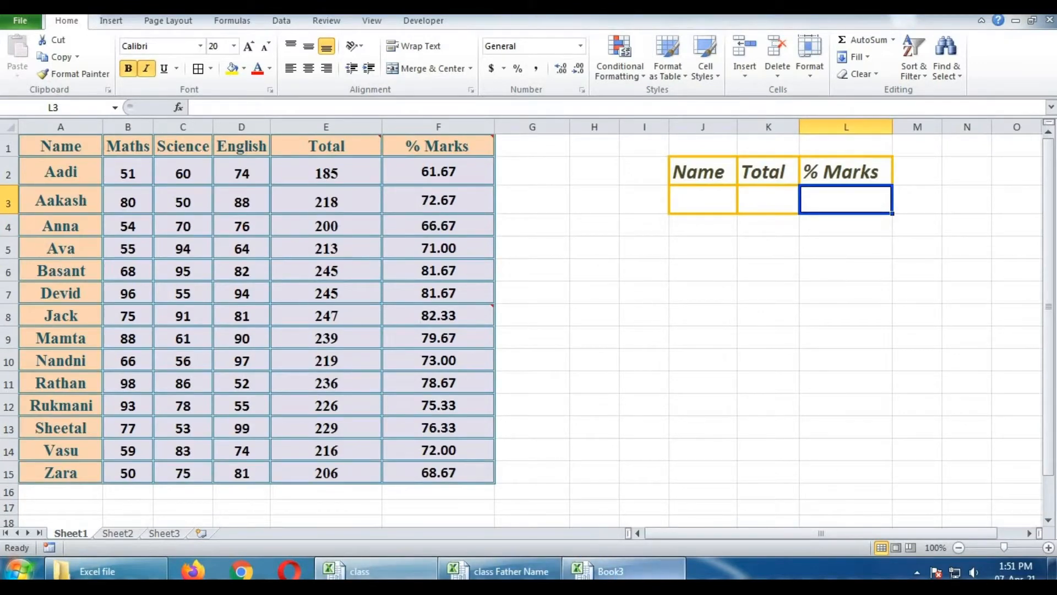
click(643, 575)
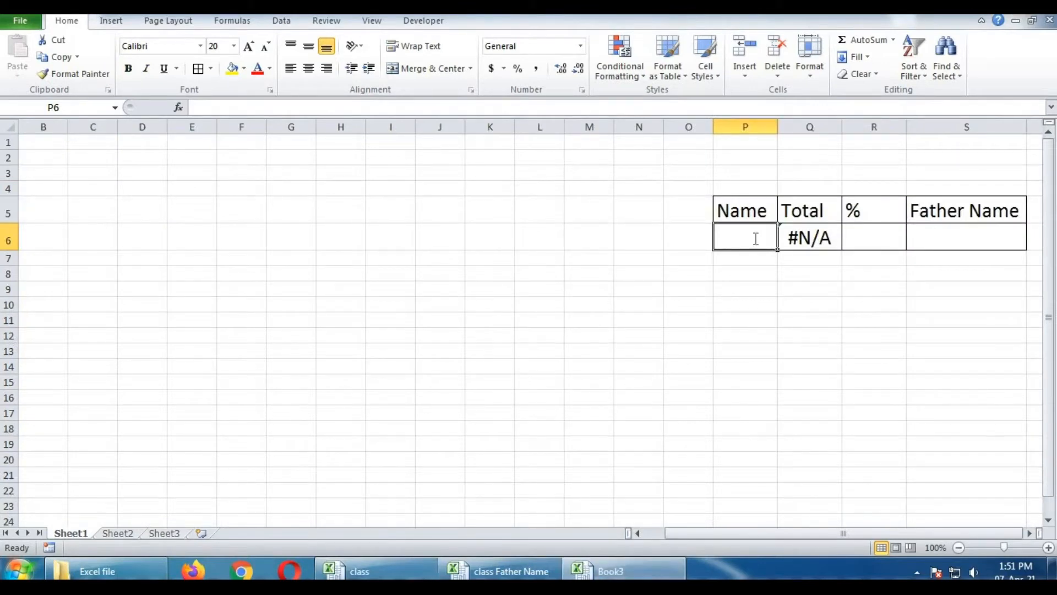
text(devid)
key(Return)
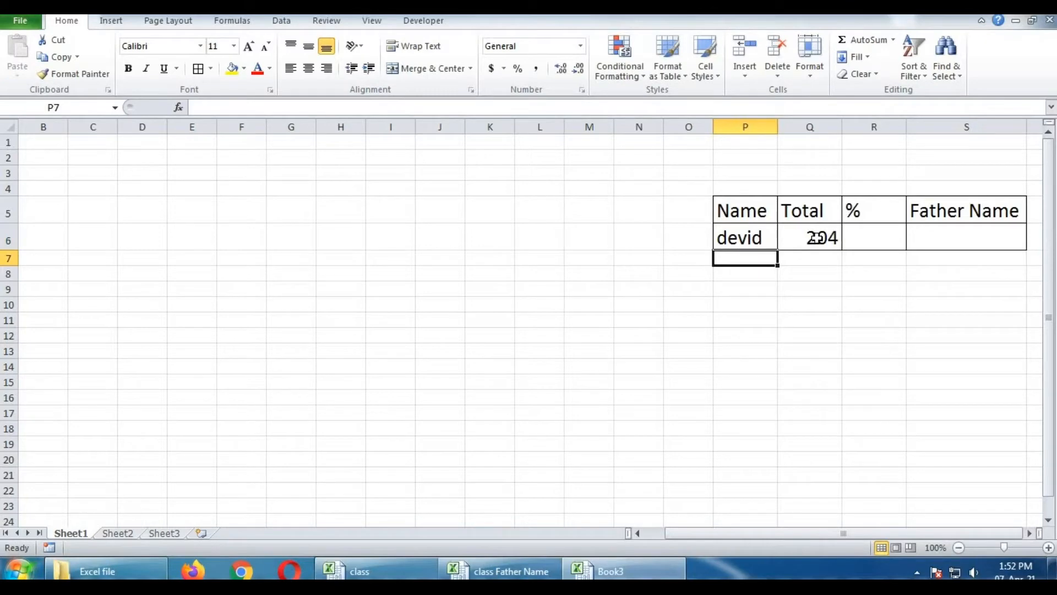
click(391, 576)
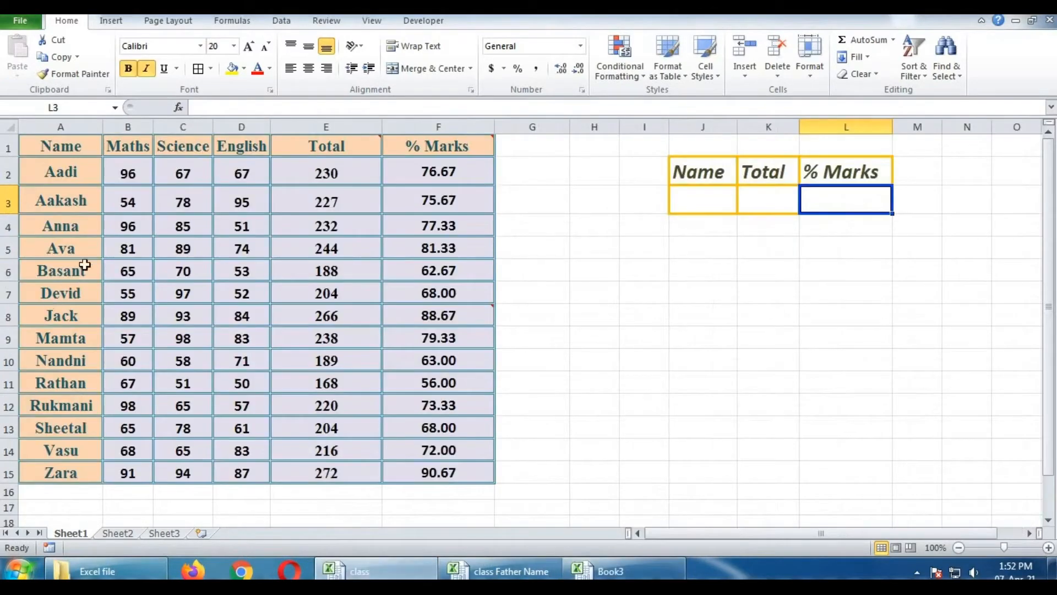
click(9, 293)
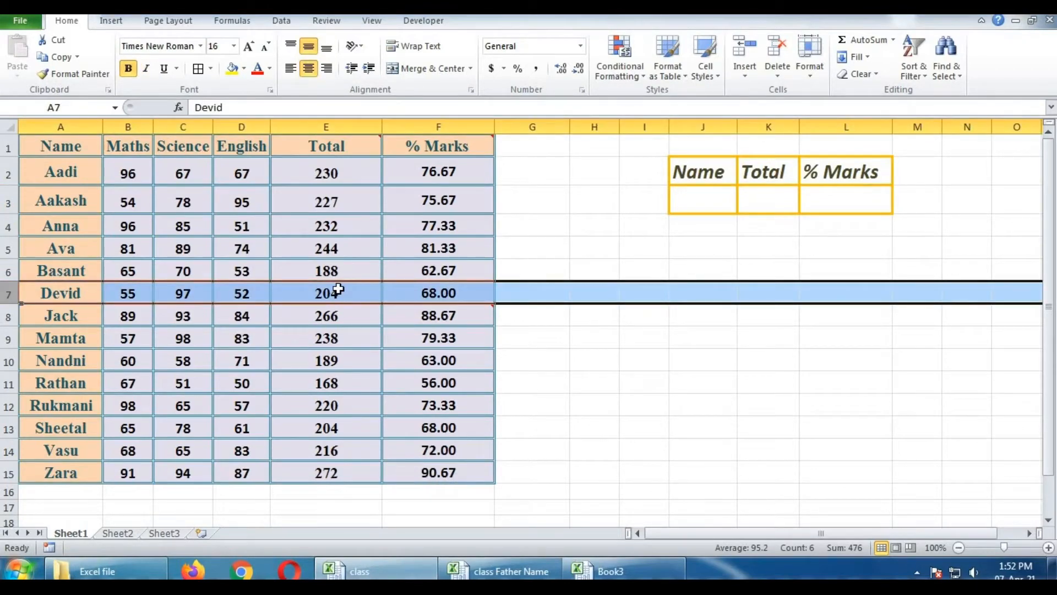
click(612, 572)
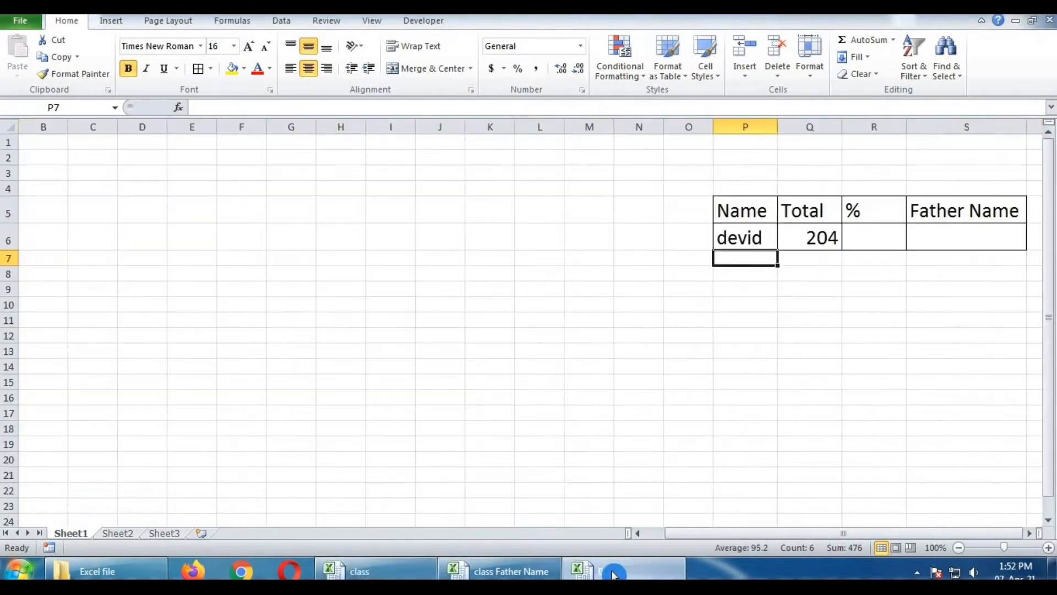
Replace the name in P6 with the row 15 student's name and compare the returned total with row 15 of the class workbook
click(756, 238)
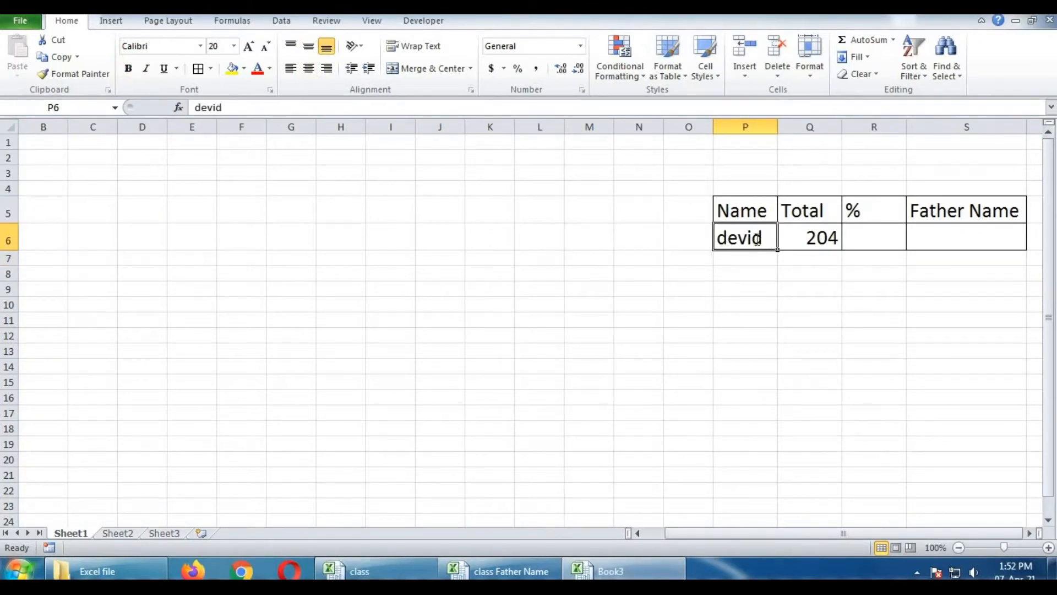
text(zara)
key(Return)
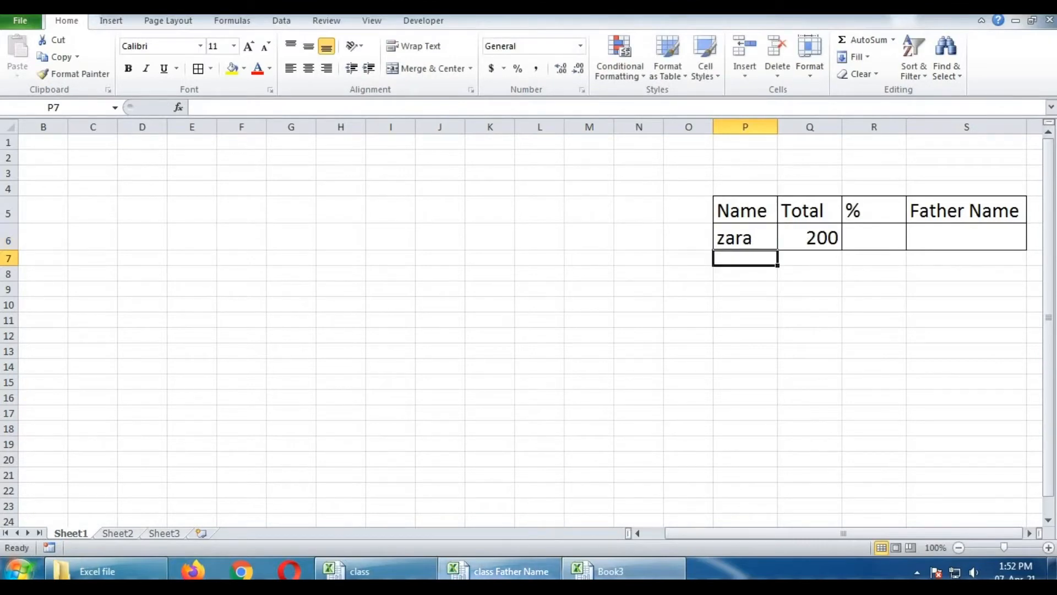
click(369, 575)
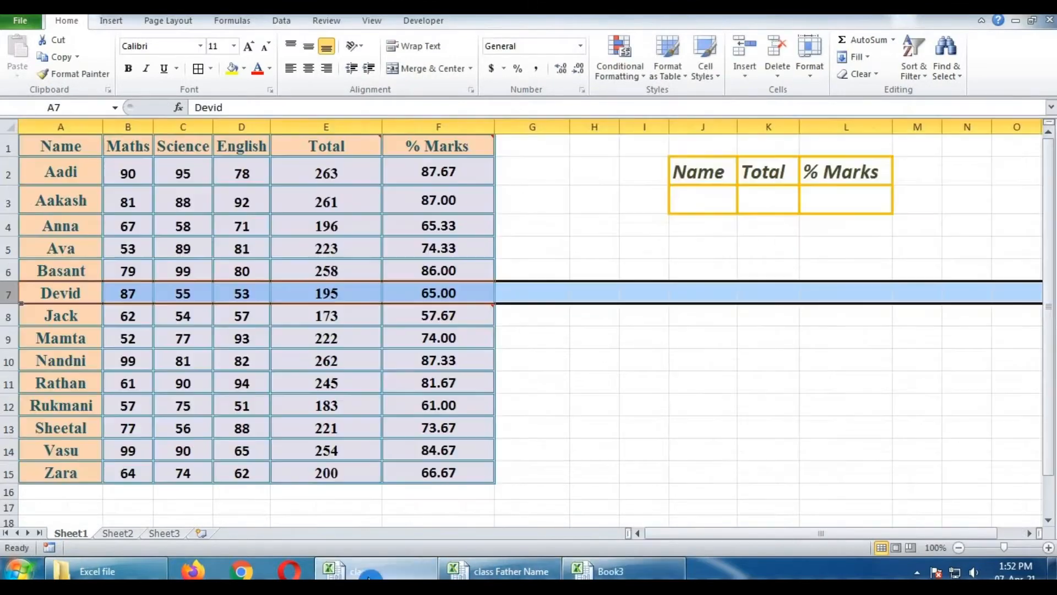
click(9, 473)
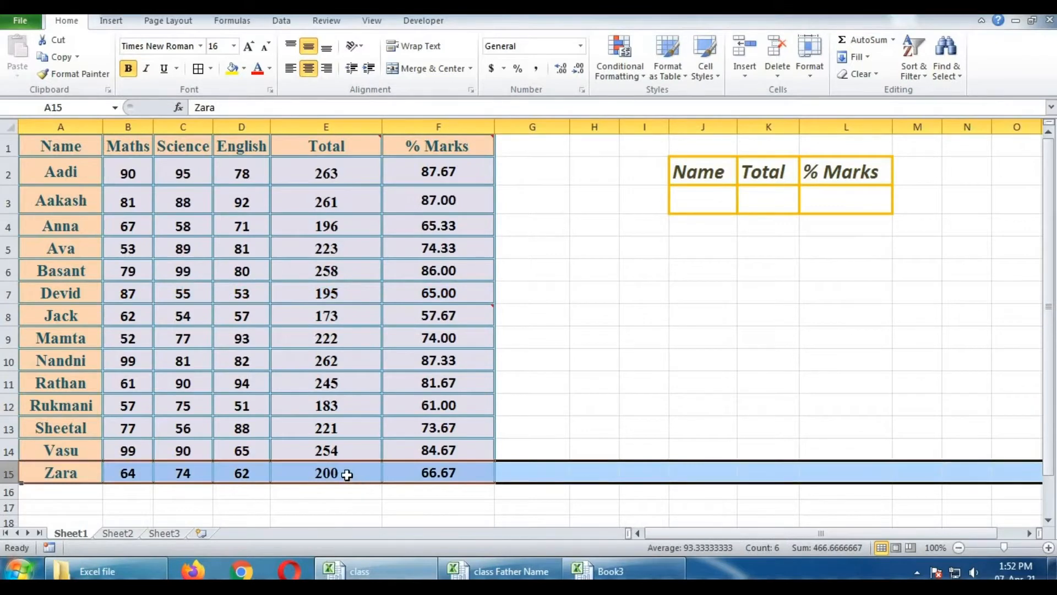
key(alt+Tab)
Begin a VLOOKUP formula in R6 with P6 as lookup value and the class workbook's Sheet1 range $A$1:$F$15 as table array
click(872, 237)
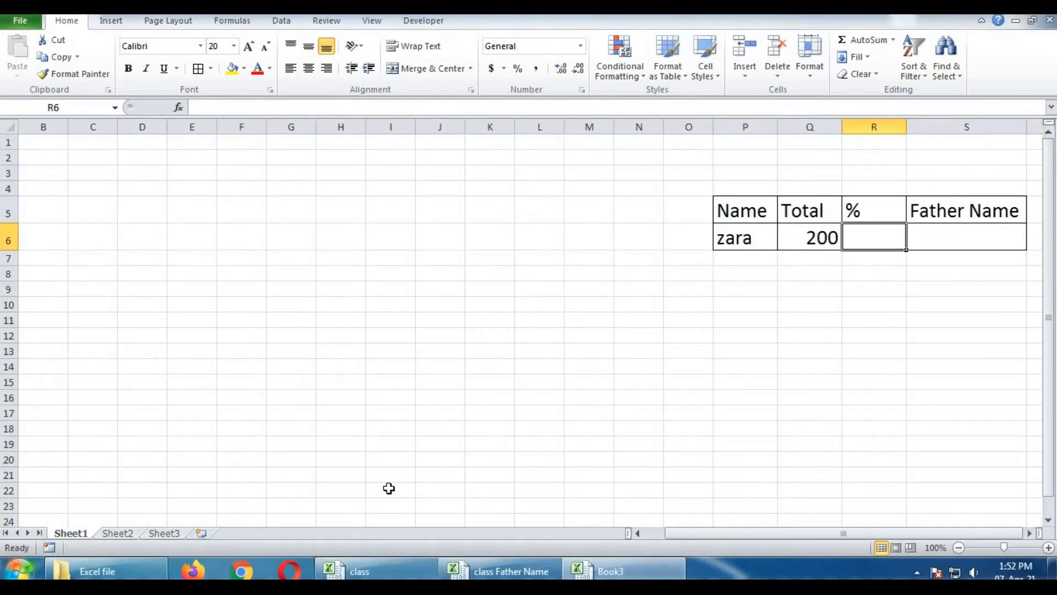
text(=kv)
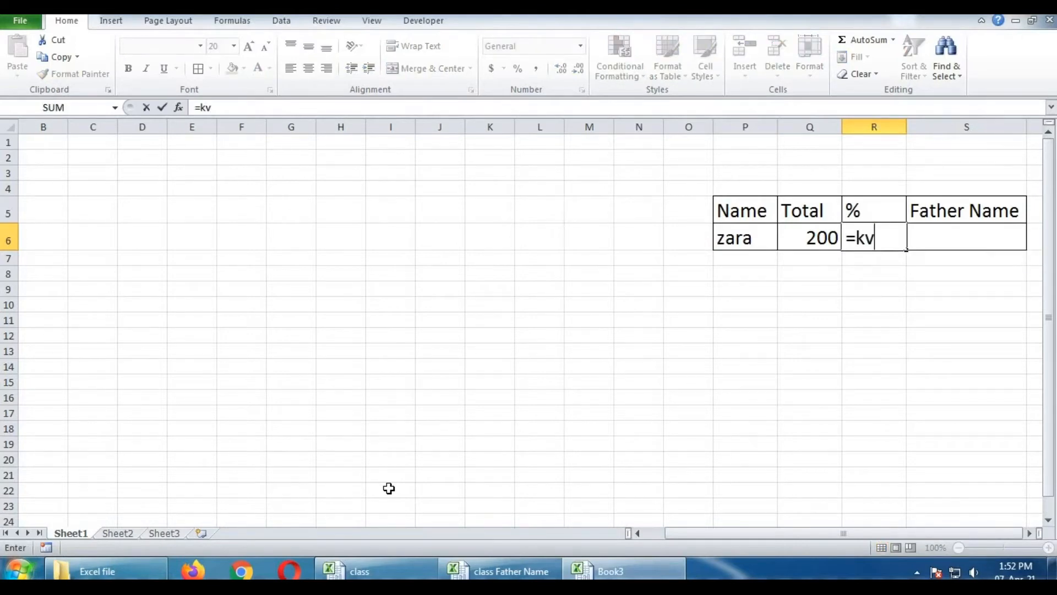
key(BackSpace)
key(BackSpace)
text(vloo)
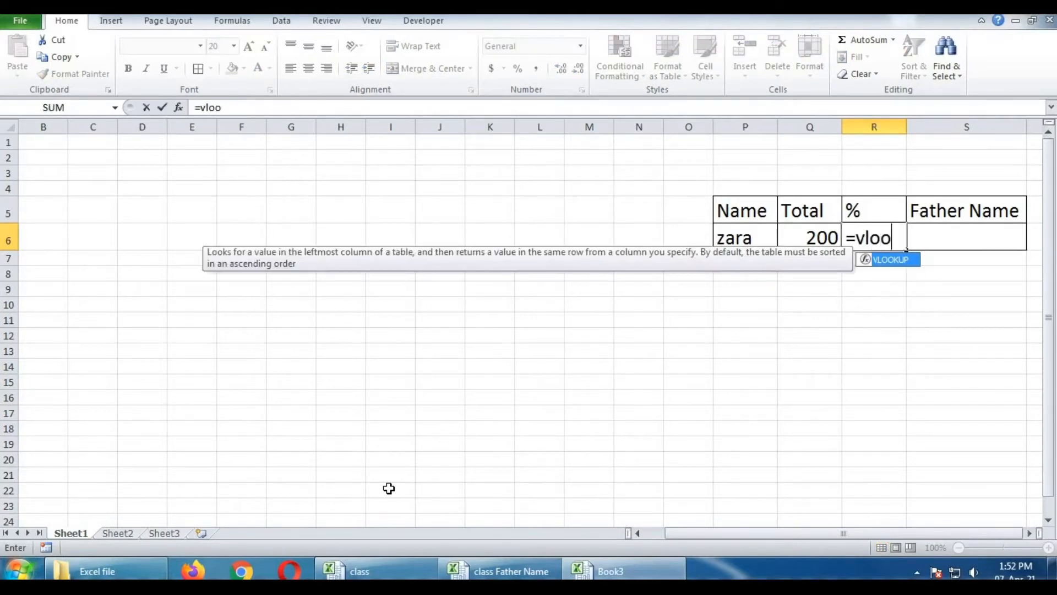
text(kup()
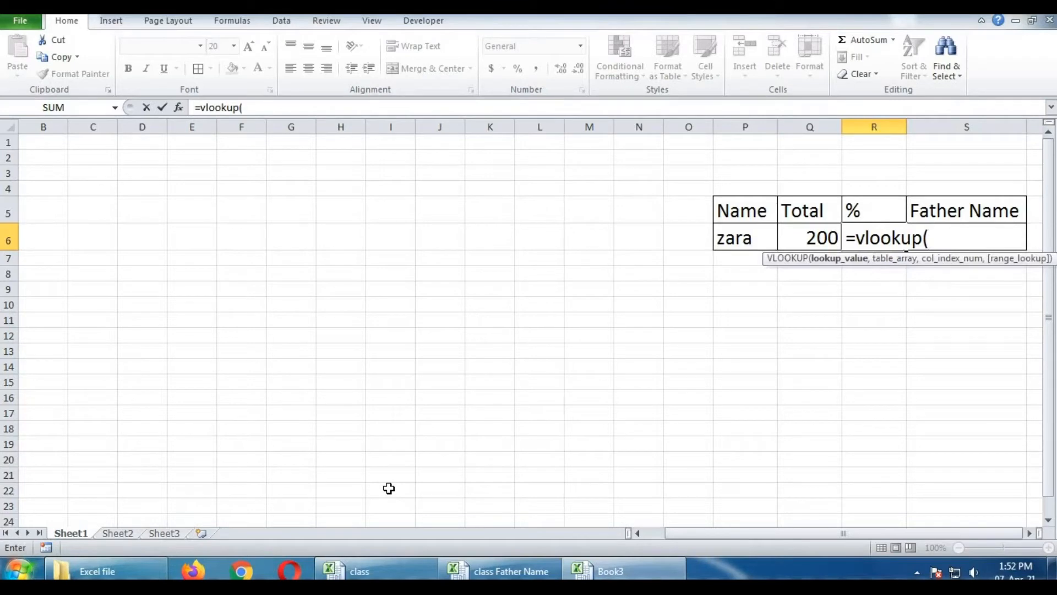
click(737, 240)
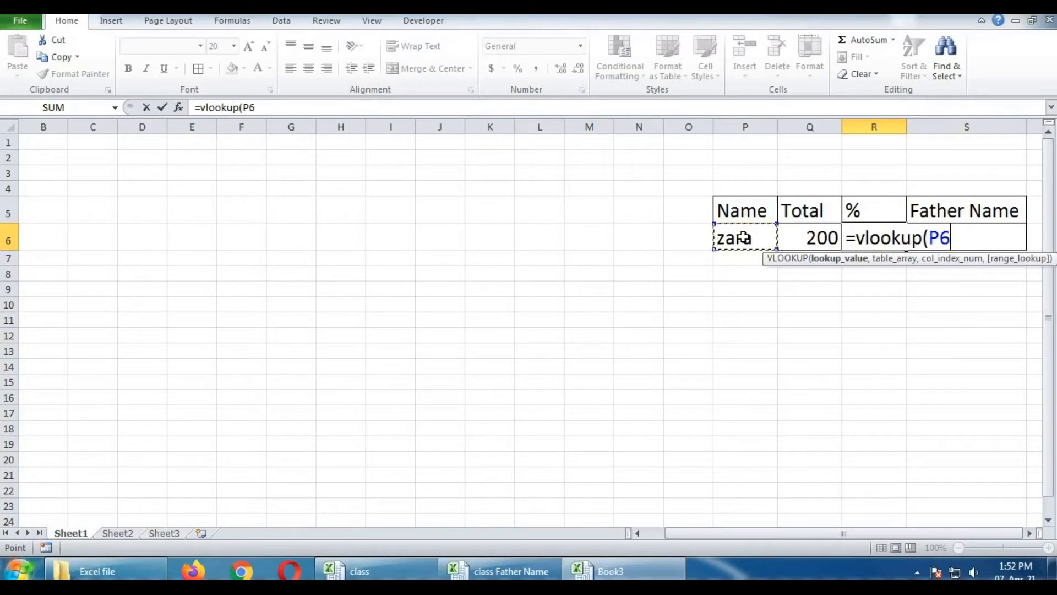
text(,)
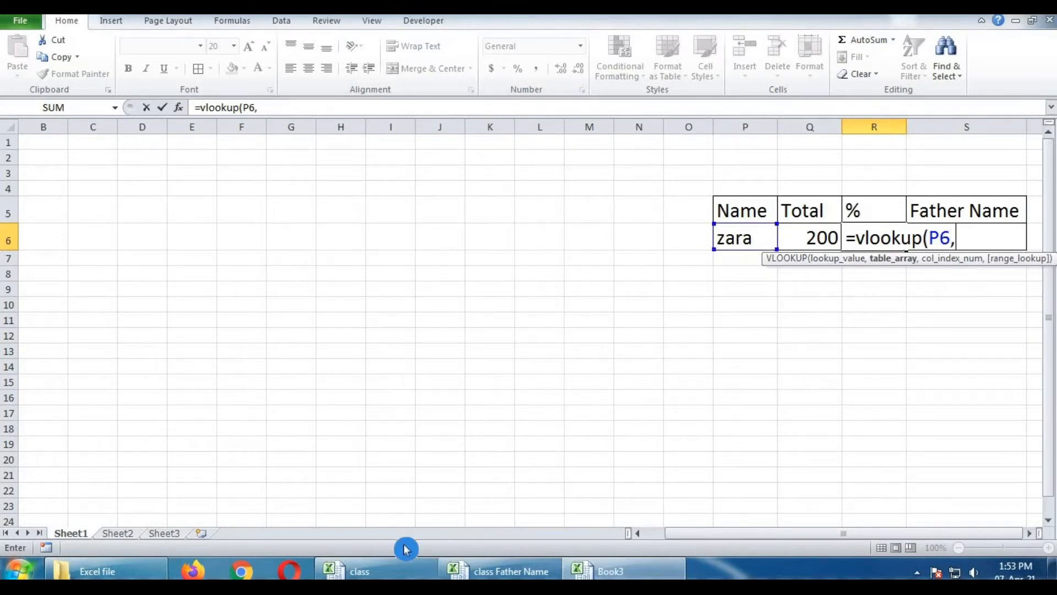
click(396, 572)
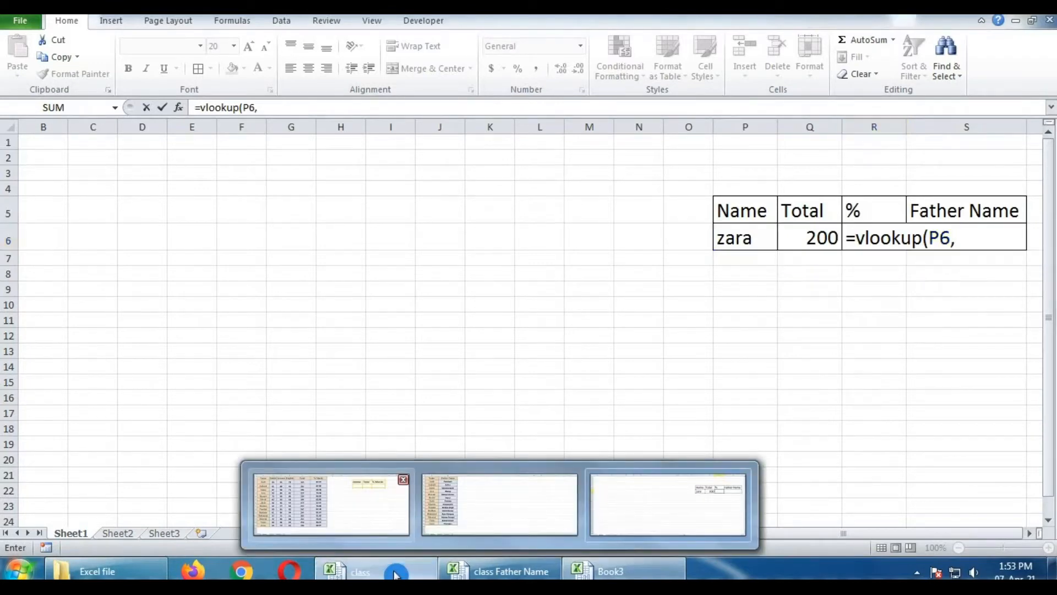
click(330, 503)
drag(63, 144, 494, 490)
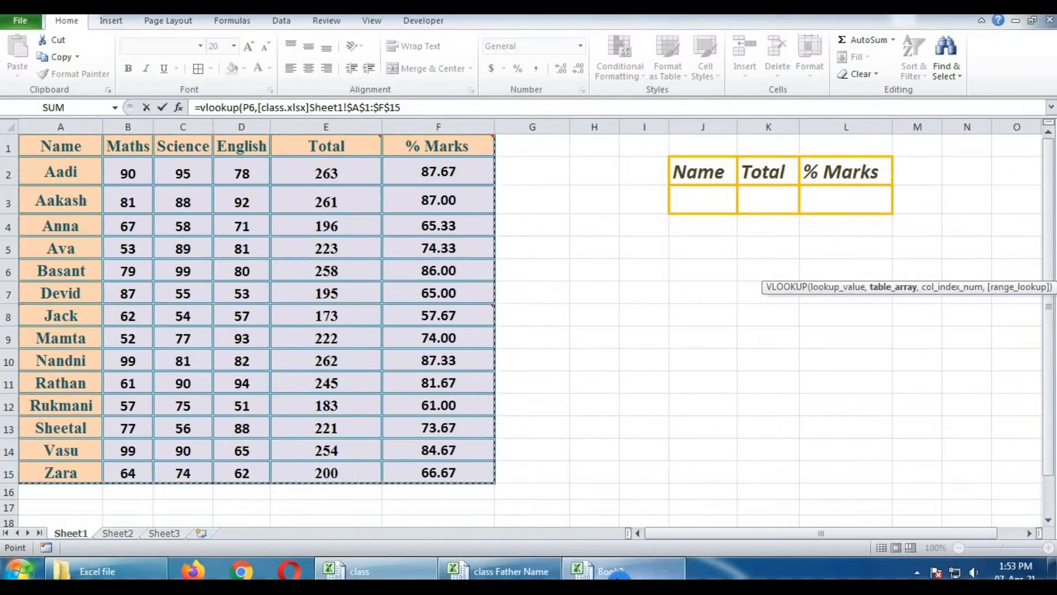
click(515, 572)
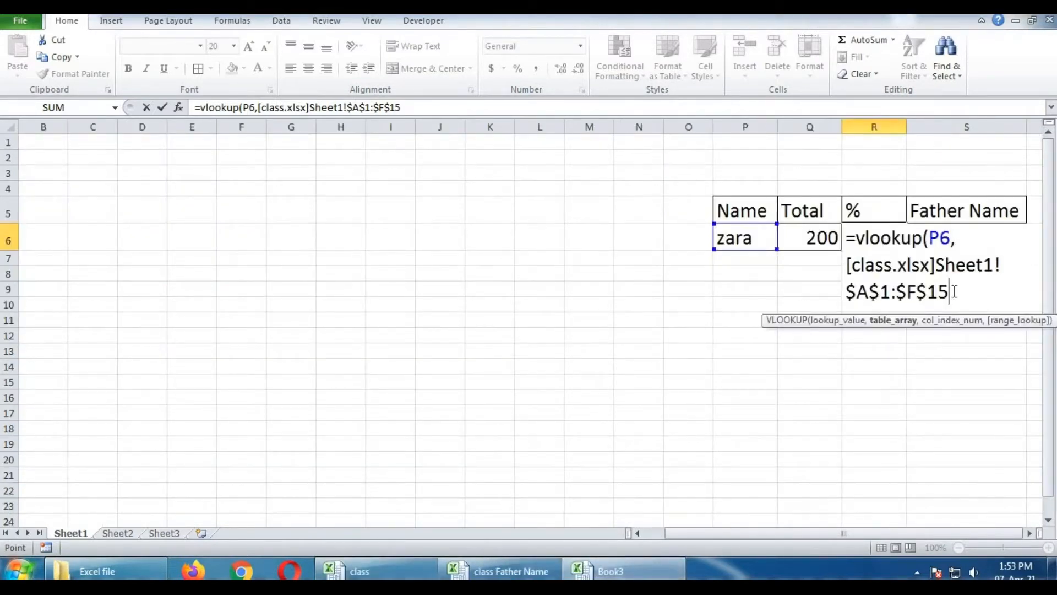
Complete the VLOOKUP in R6 with column index 6 for % Marks and exact match 0
text(,)
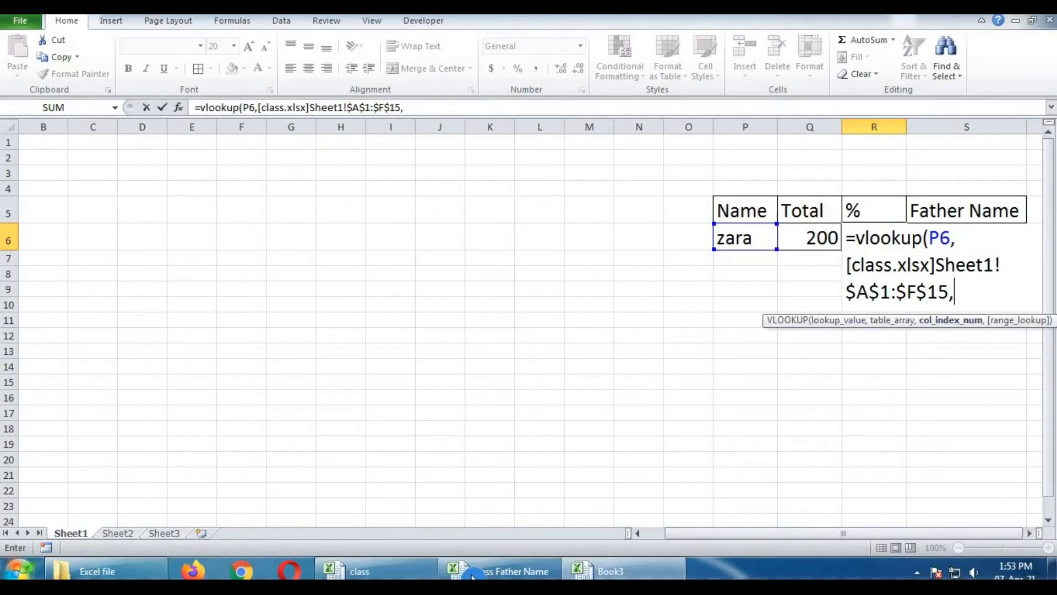
click(363, 571)
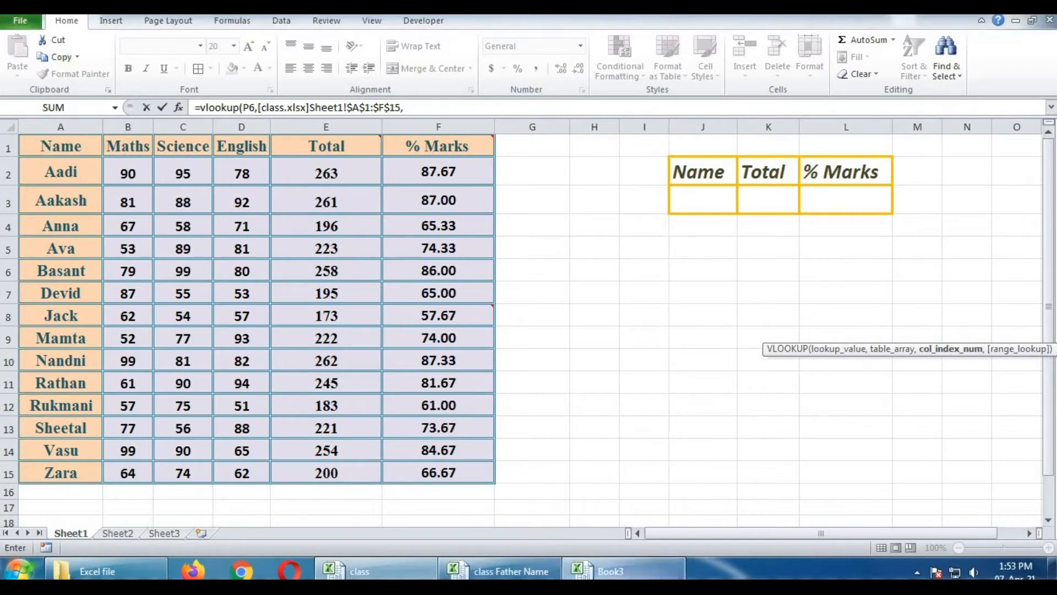
click(525, 570)
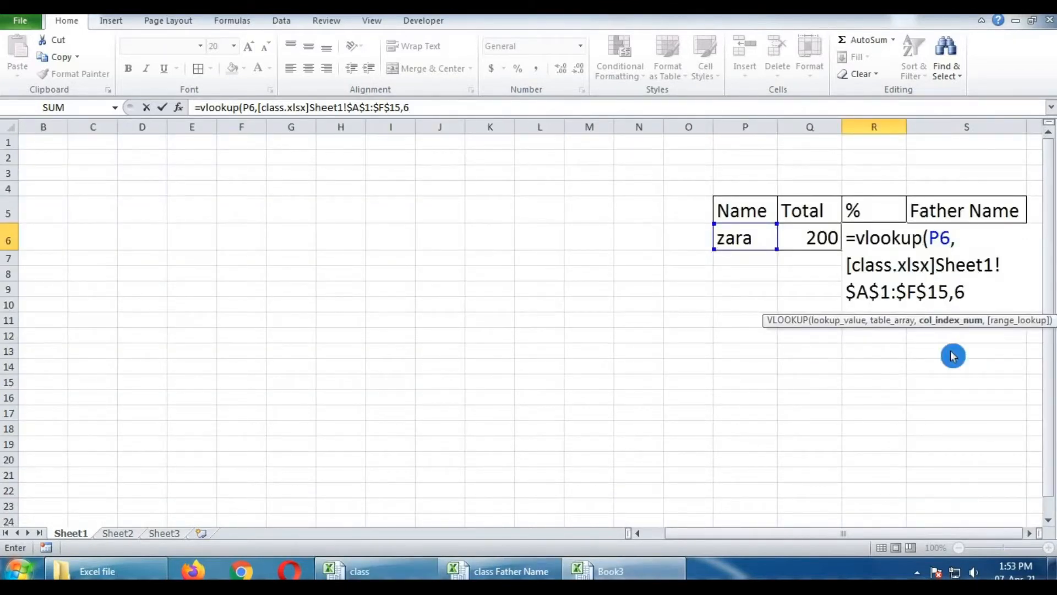
text(,0)
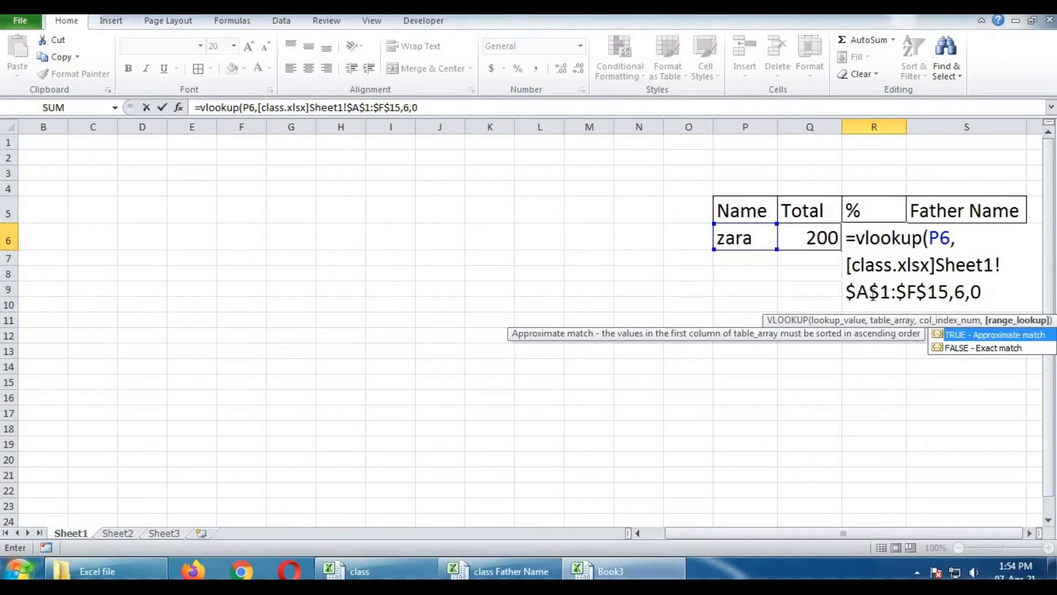
text())
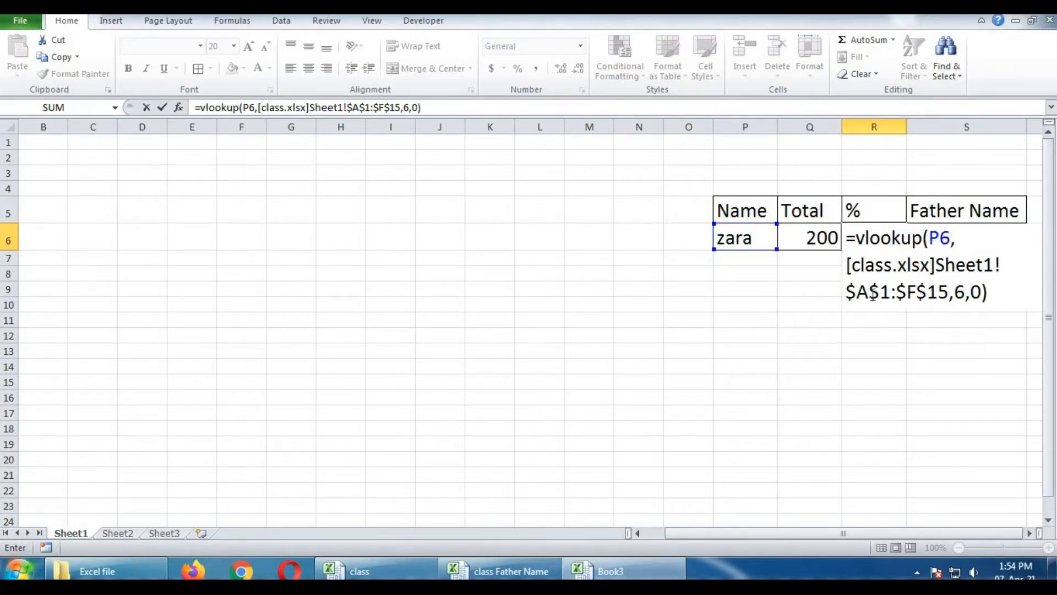
key(Return)
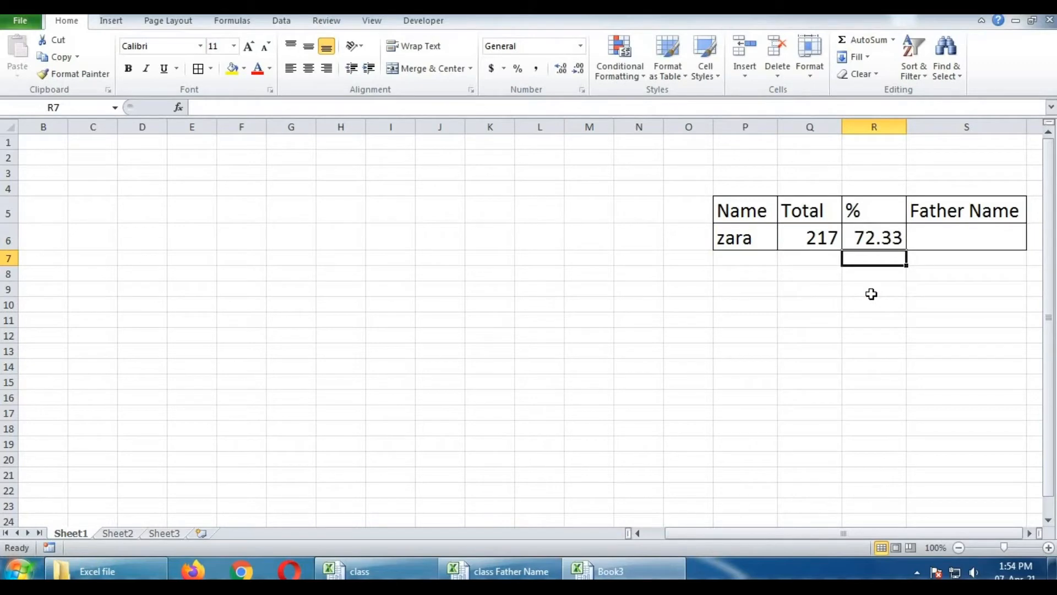
Check the percentage formula in R6 and compare its result with the student's row 15 in the class workbook
click(879, 238)
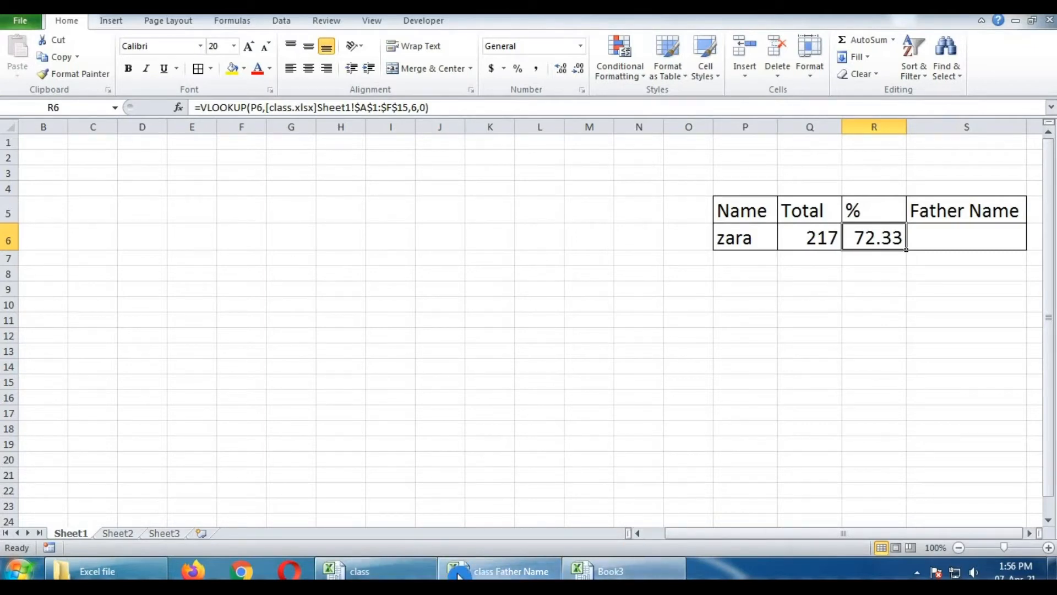
click(411, 562)
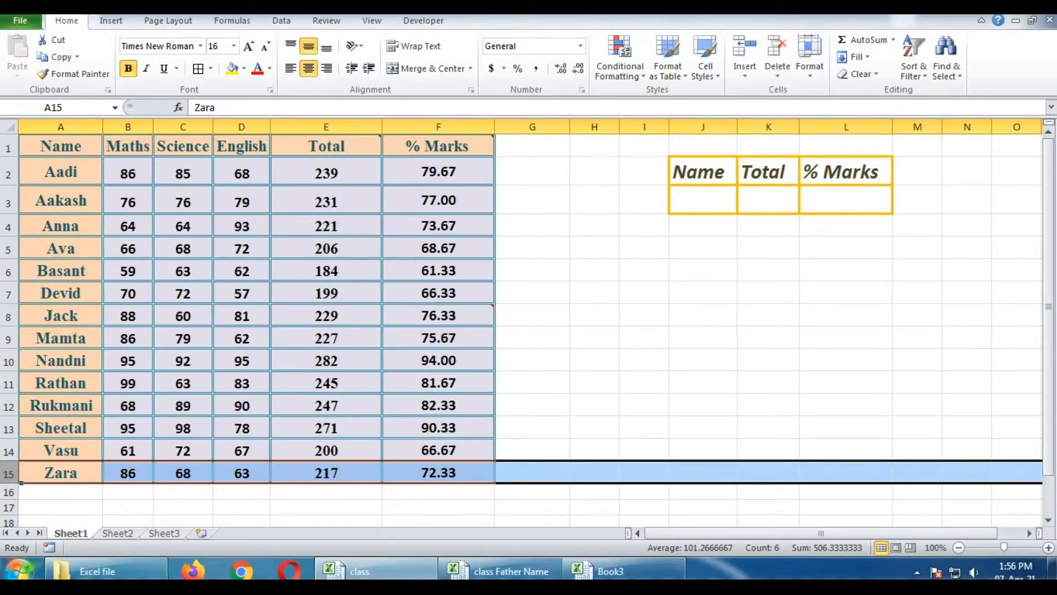
click(501, 571)
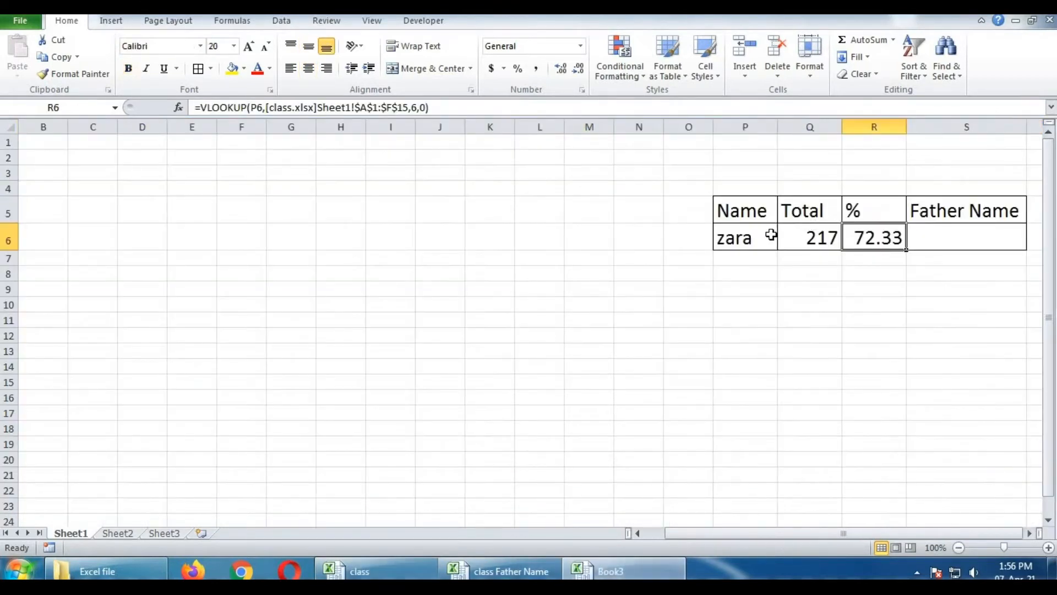
Enter the row 4 student's name in P6 and compare the returned total and percentage with row 4 of the class workbook
click(757, 238)
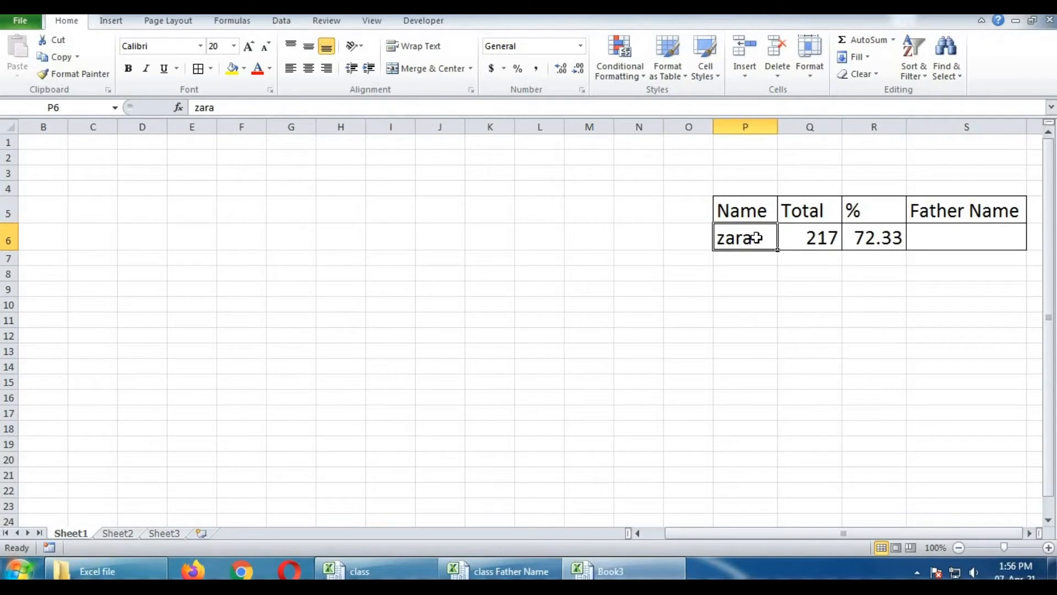
text(anna)
key(Return)
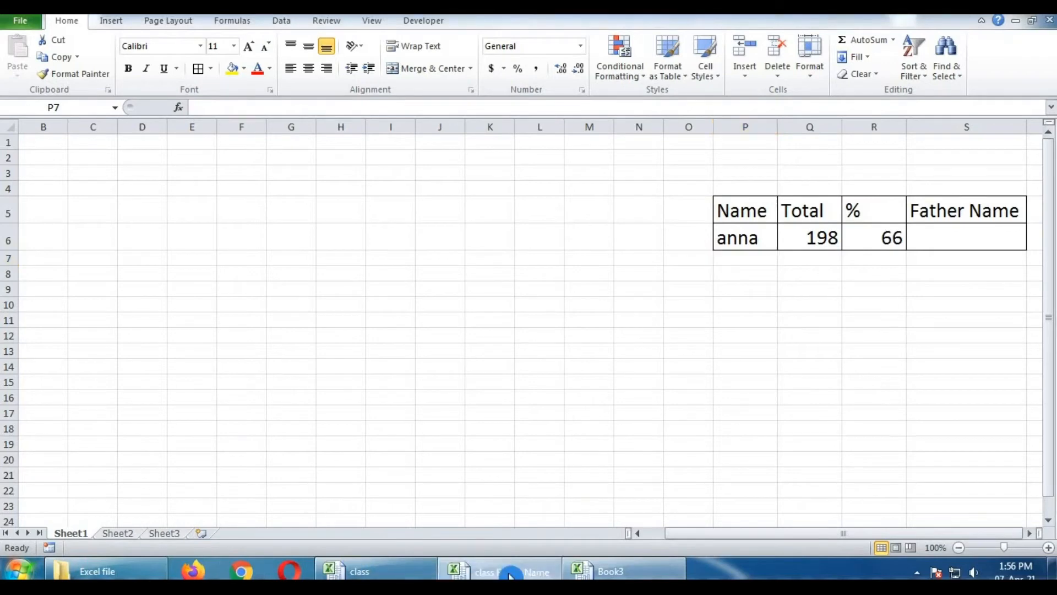
click(352, 570)
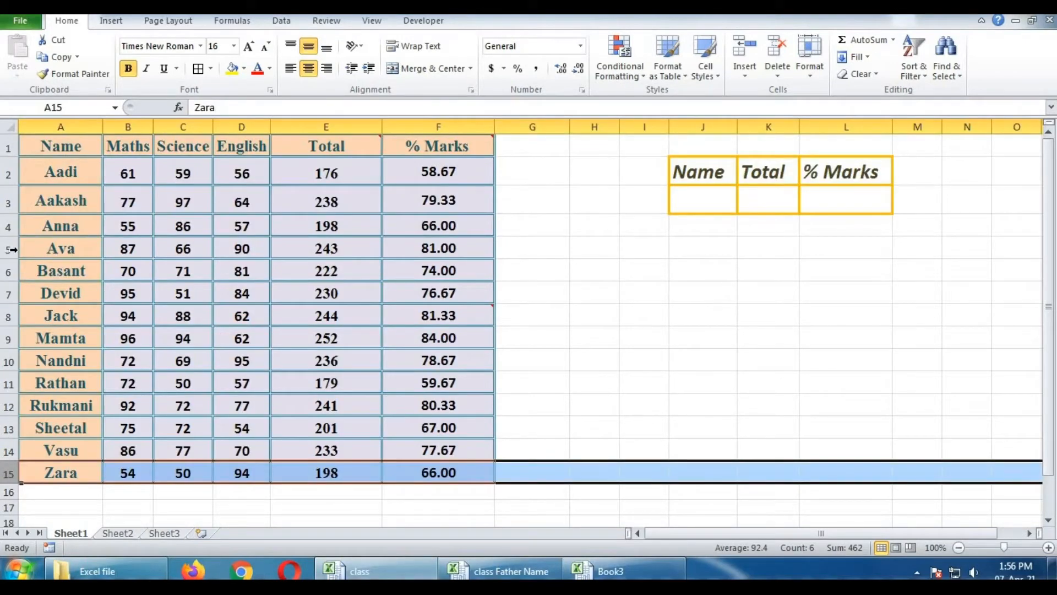
click(10, 226)
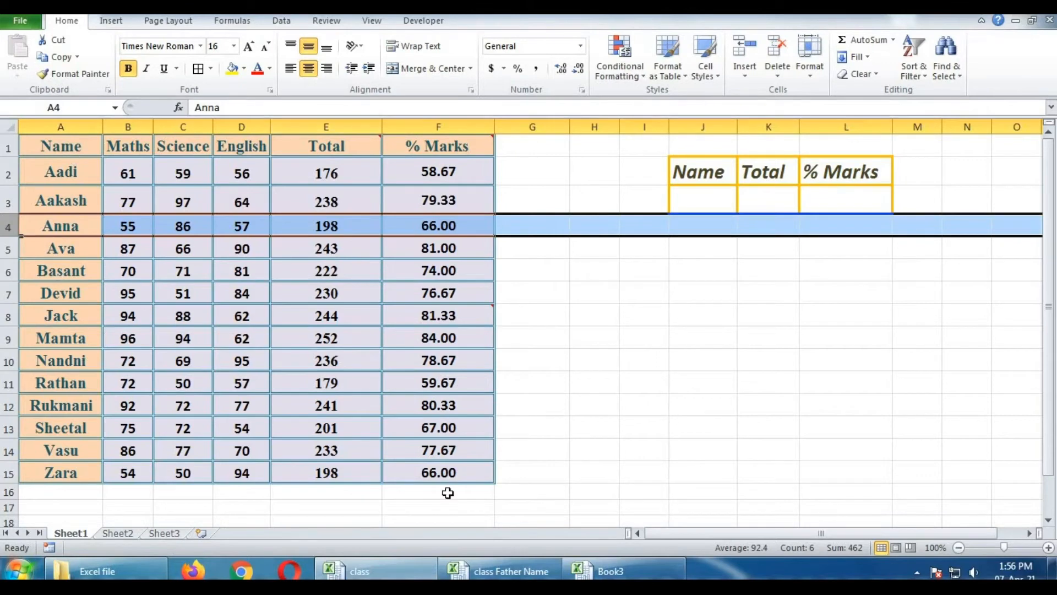
click(614, 572)
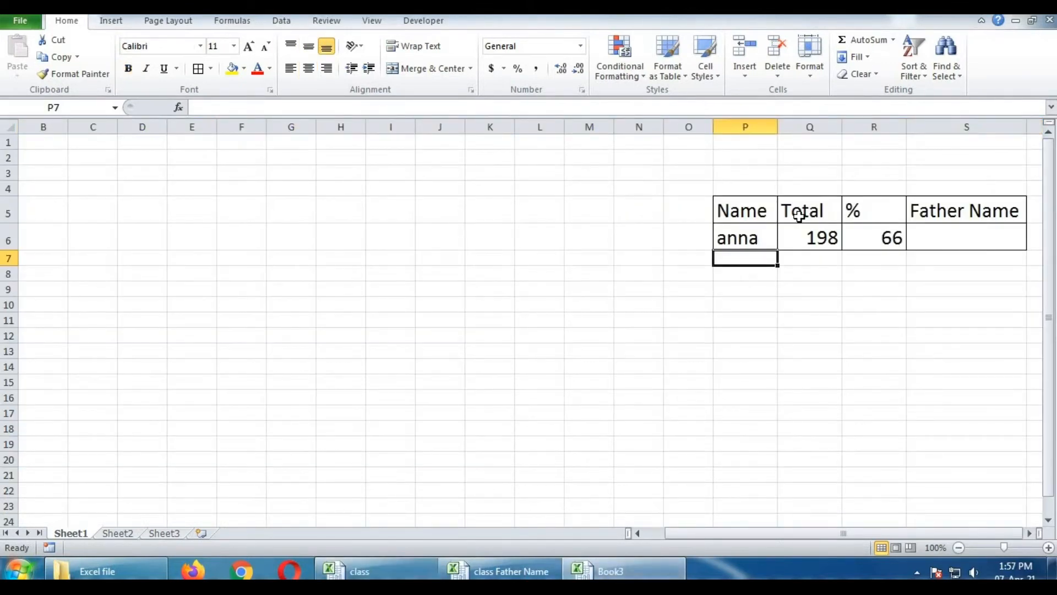
Review the class Father Name workbook's layout and begin a VLOOKUP formula in S6 of the lookup workbook with P6 as lookup value
click(969, 233)
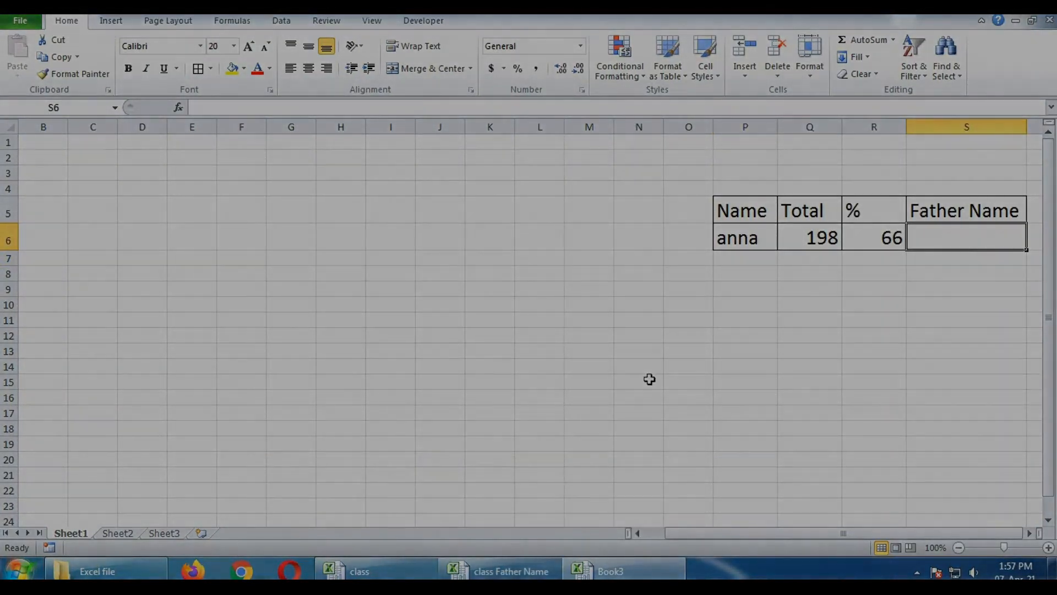
click(498, 572)
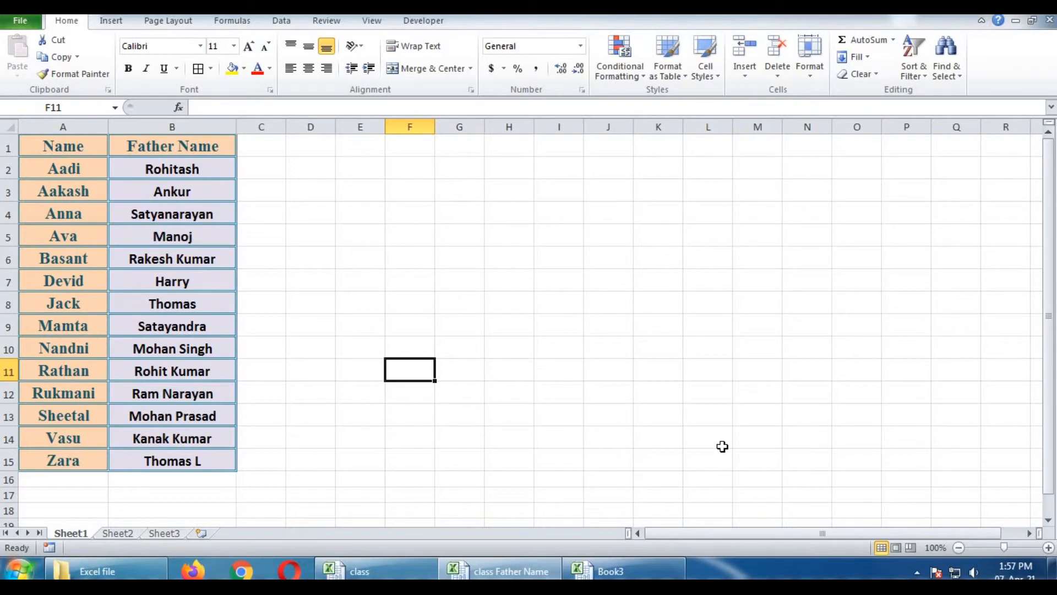
click(617, 575)
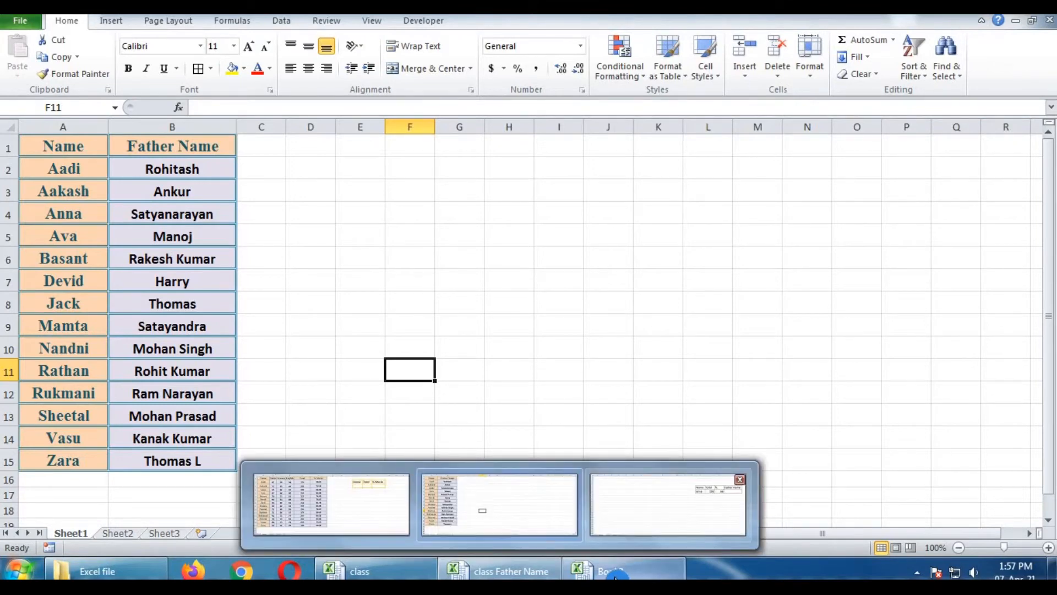
click(668, 504)
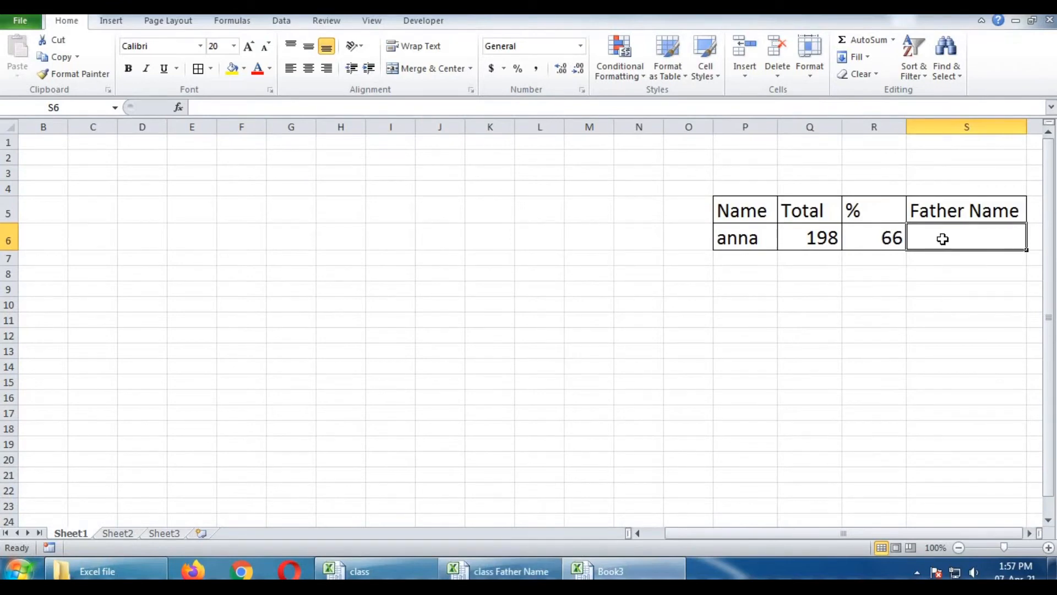
text(=)
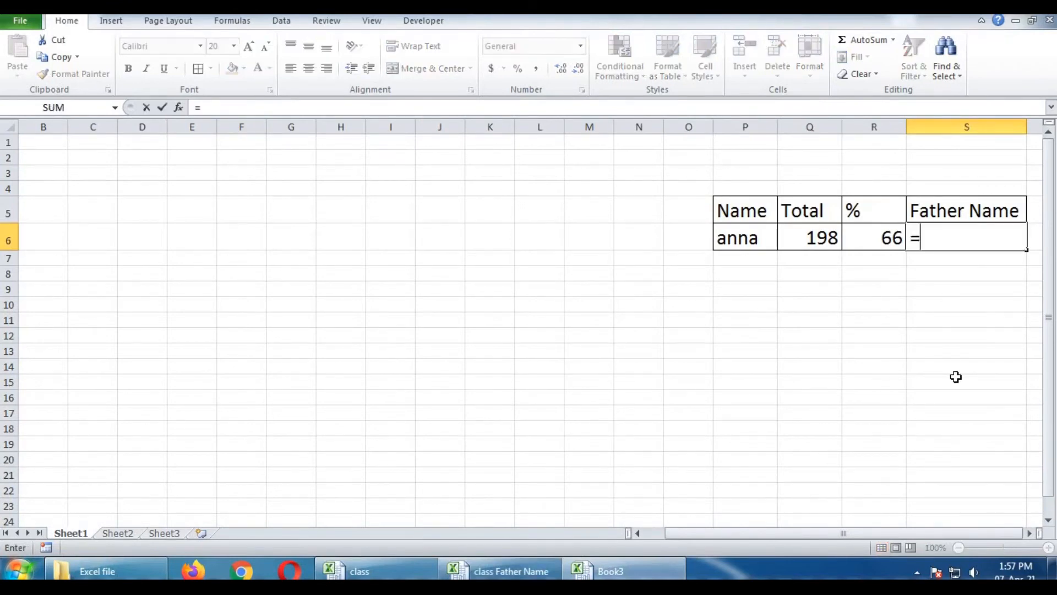
text(vlookup)
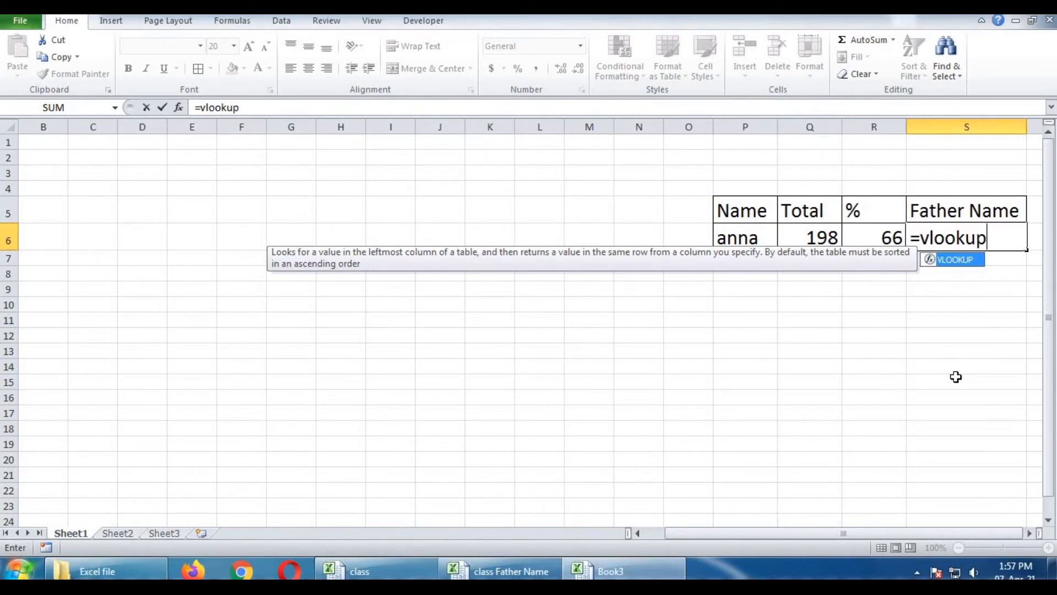
text(()
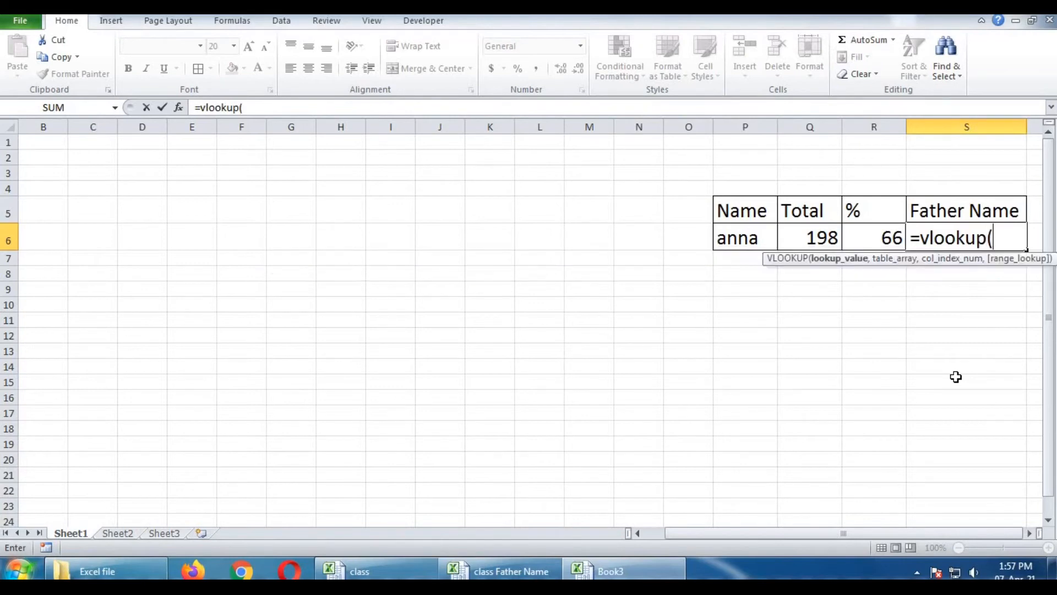
click(753, 240)
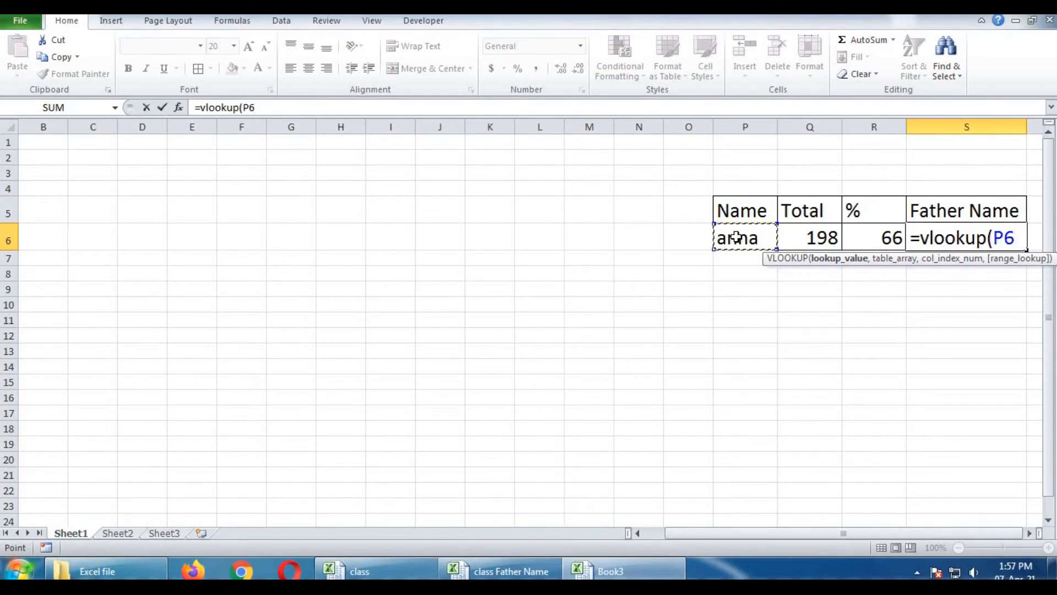
text(,)
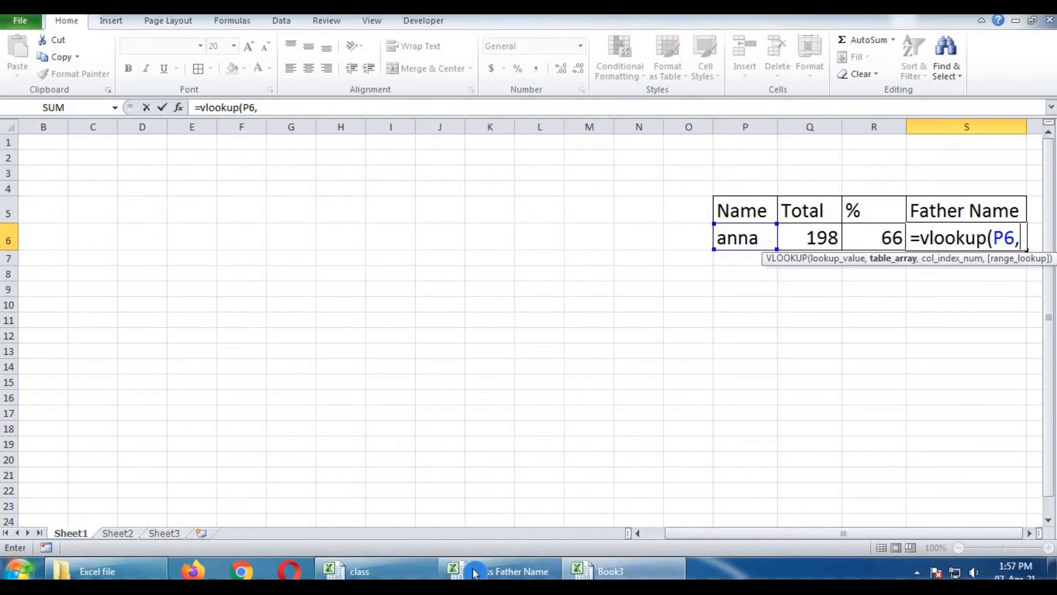
Complete the VLOOKUP in S6 with the class Father Name workbook's Sheet1 range $A$1:$B$15, column index 2 and exact match 0
click(495, 575)
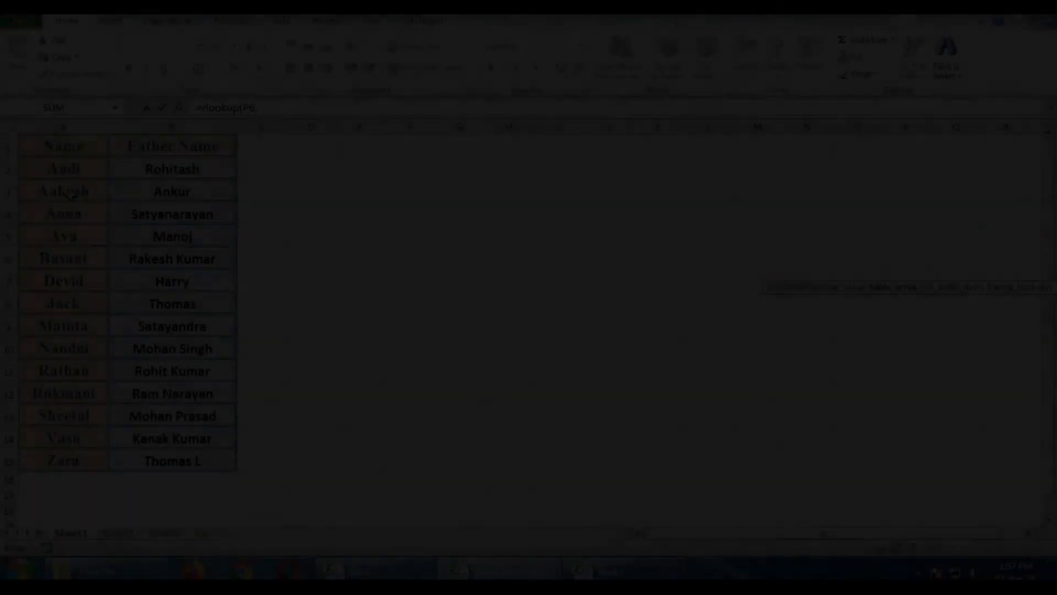
drag(61, 145, 228, 458)
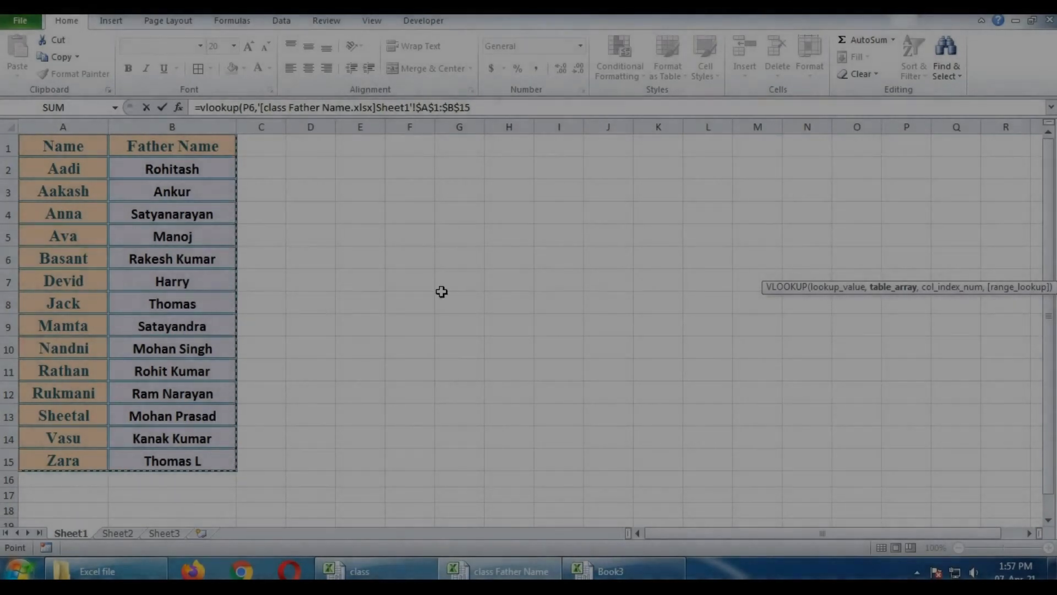
text(,)
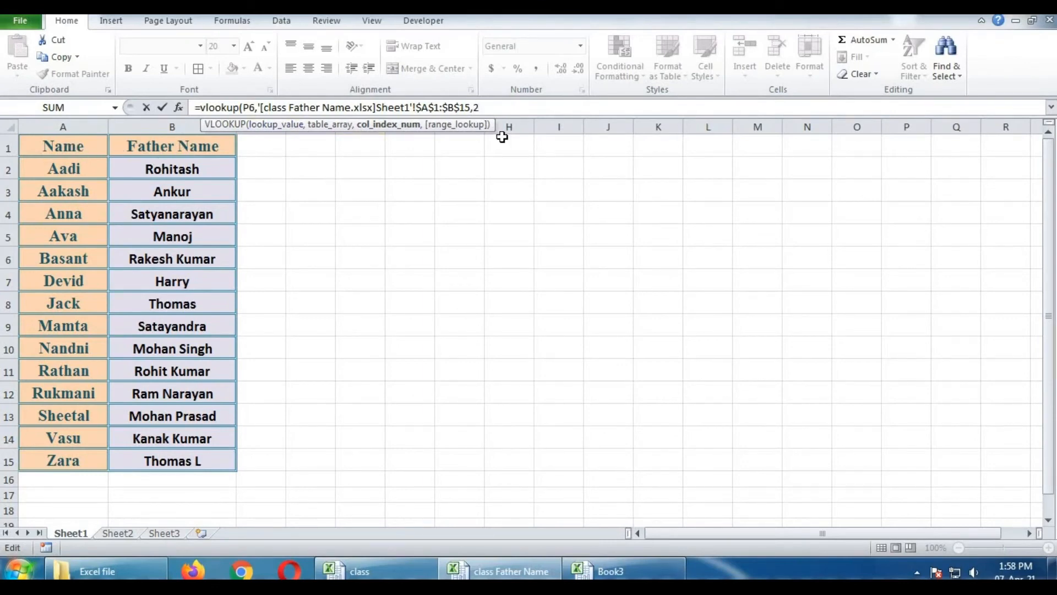
text(2,0)
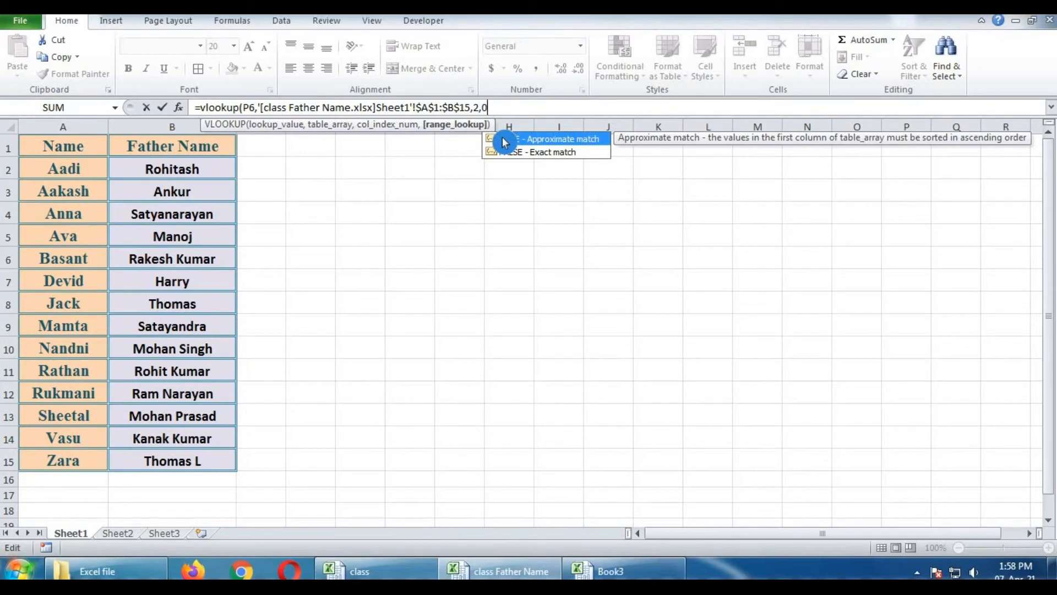
text())
key(Return)
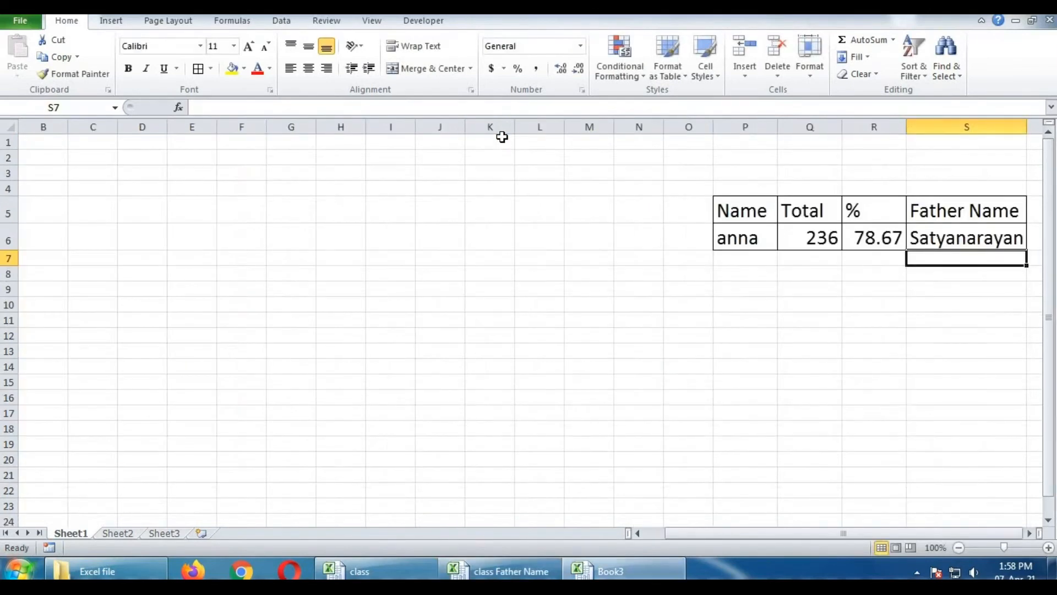
Check the formula in S6 and compare the row 4 student's results with the class Father Name and class workbooks
click(960, 241)
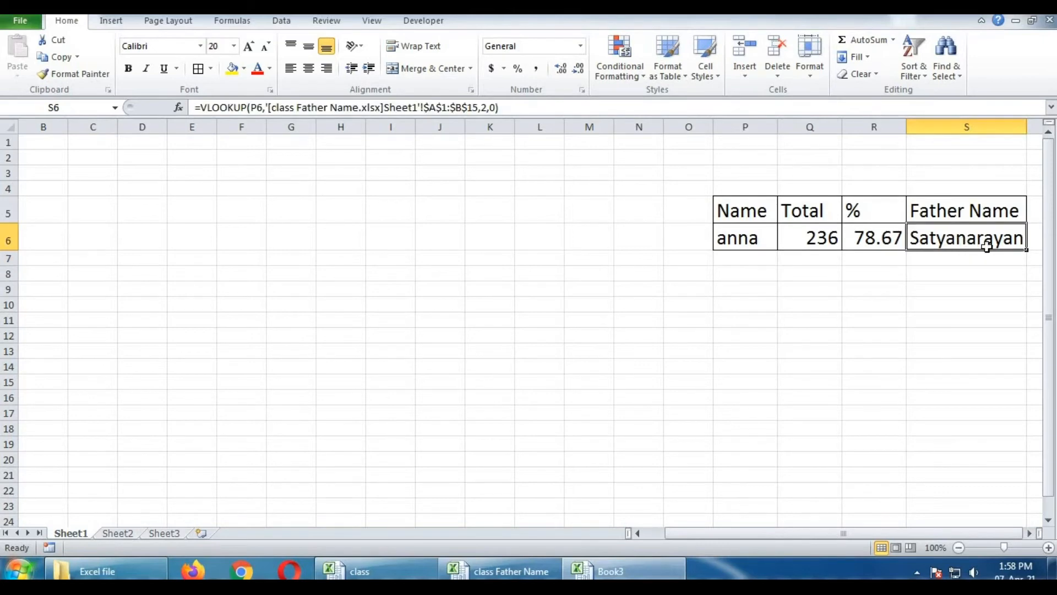
click(495, 571)
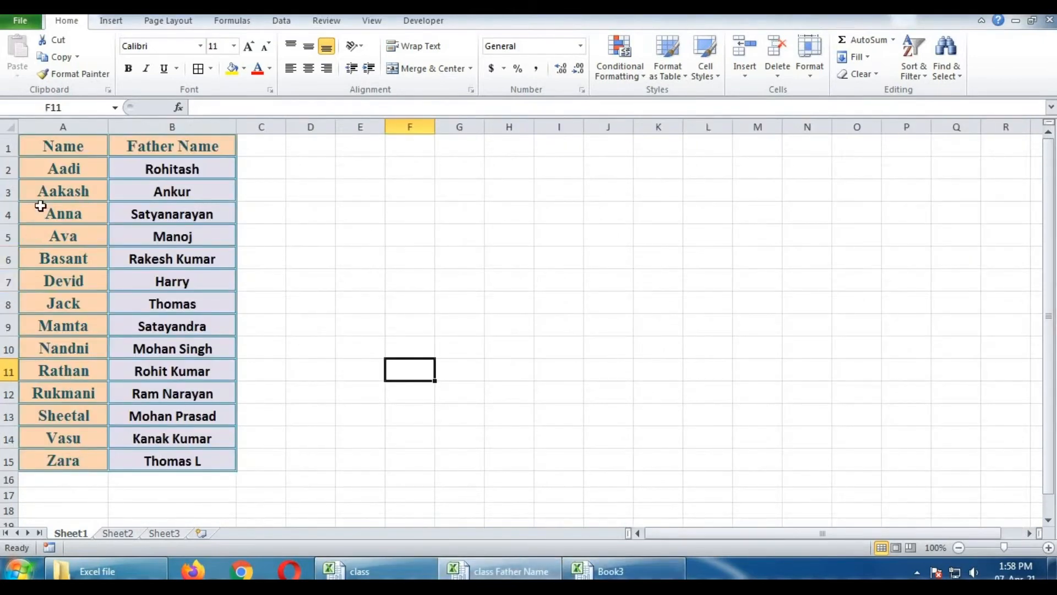
click(8, 214)
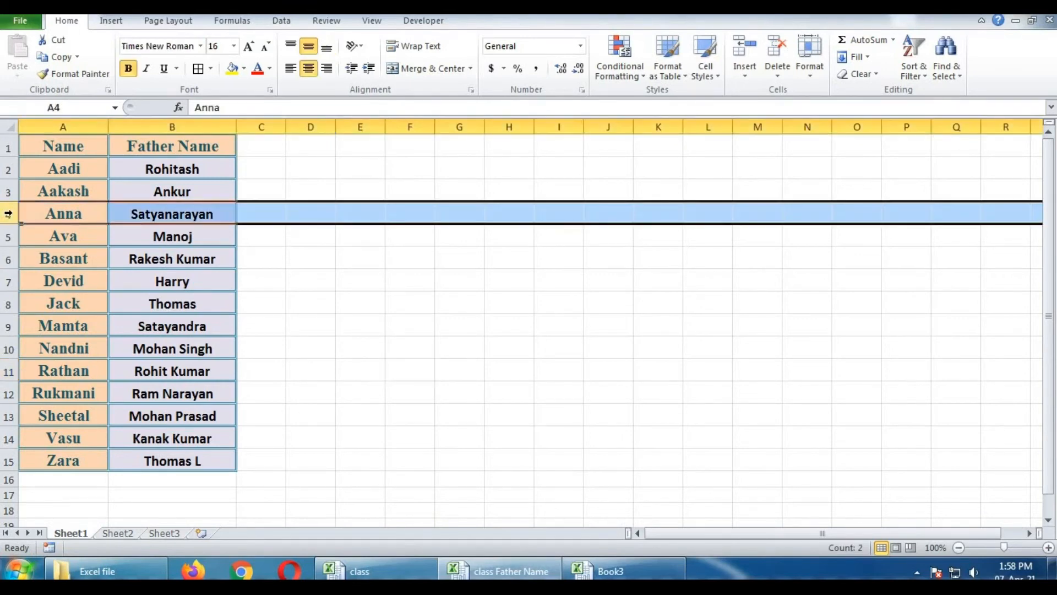
click(605, 571)
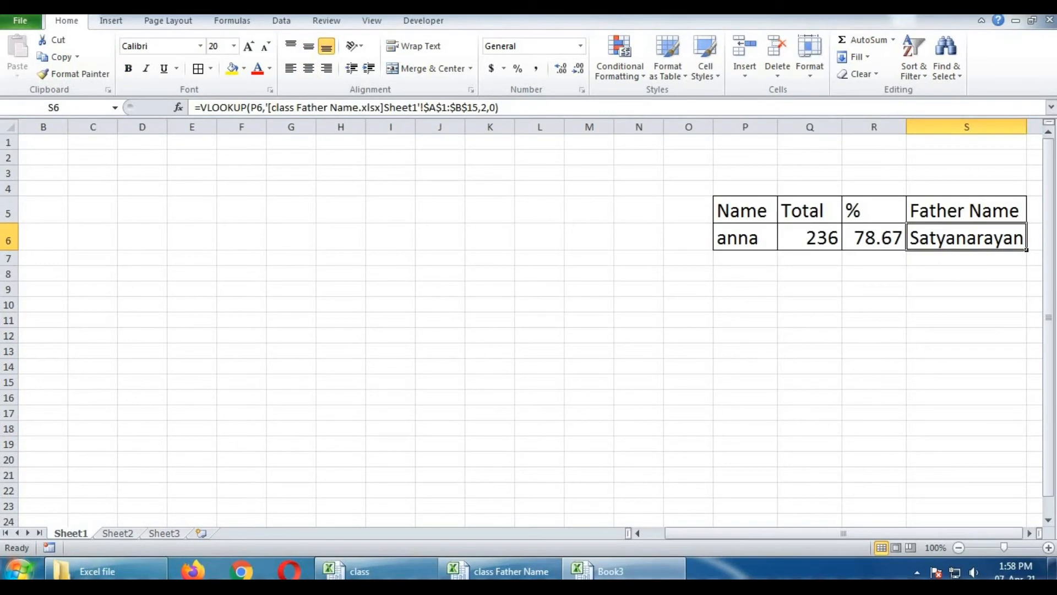
click(358, 570)
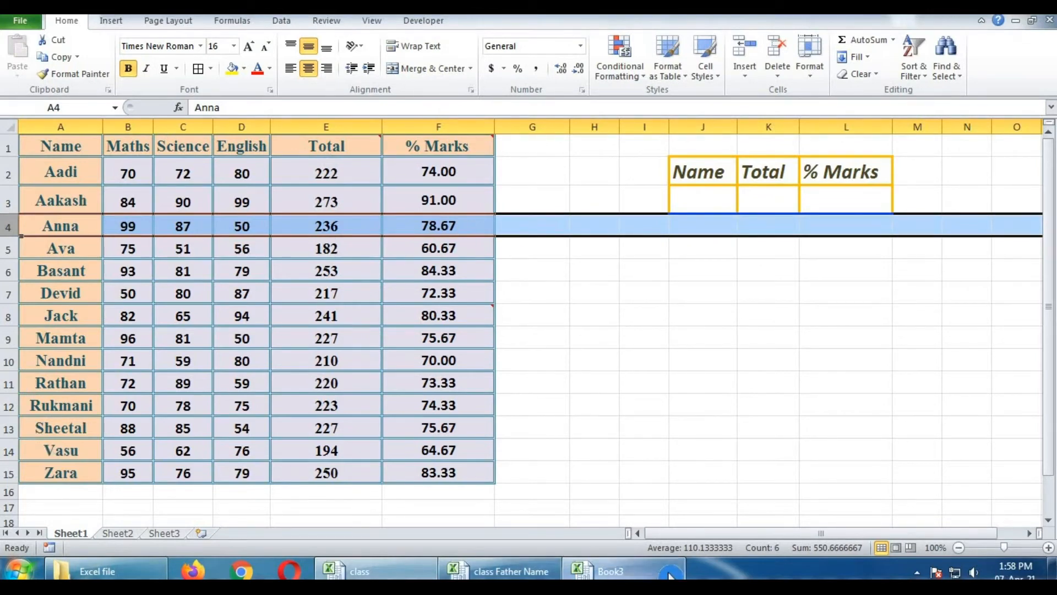
click(606, 571)
Enter the row 14 student's name in P6 and compare the returned values with row 14 of both source workbooks
click(755, 239)
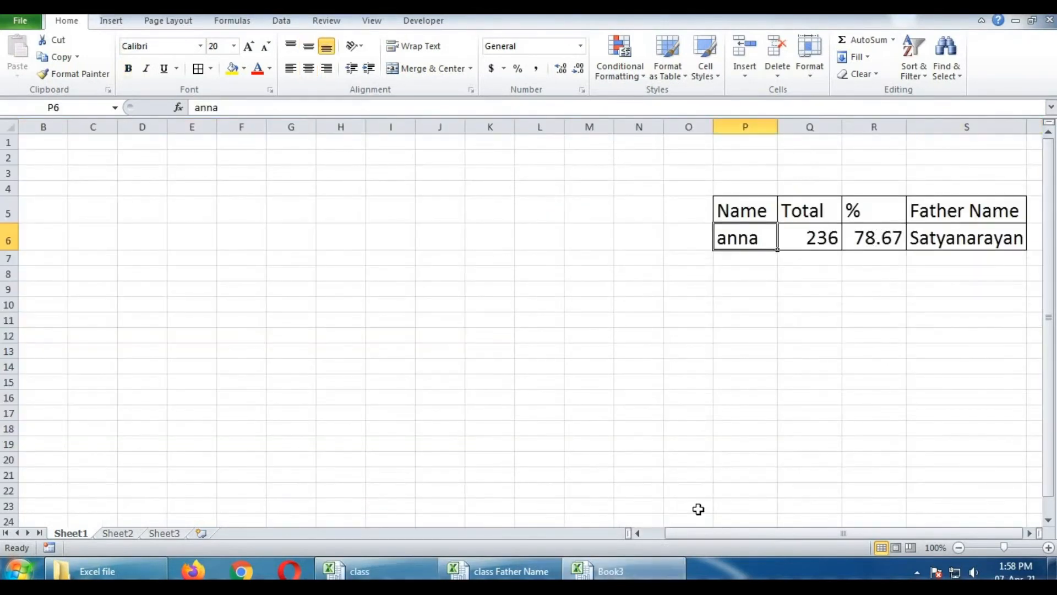
text(vasu)
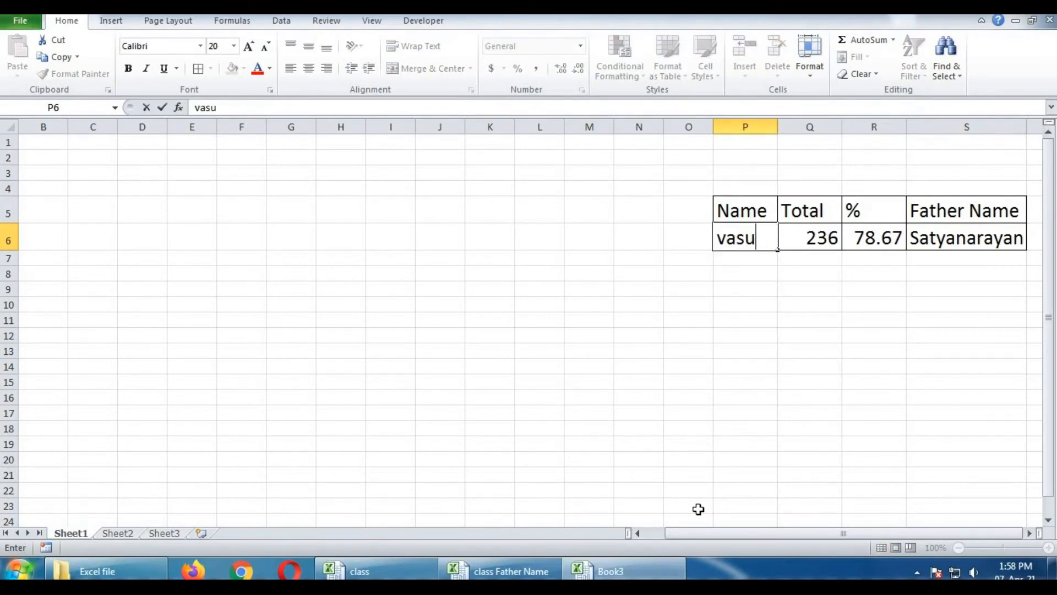
key(Return)
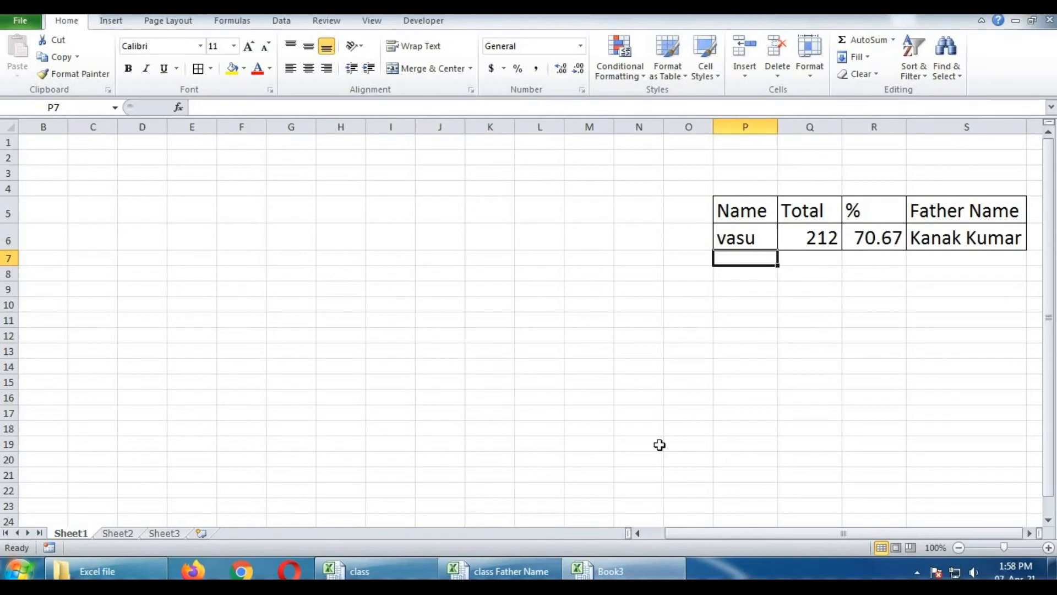
click(400, 575)
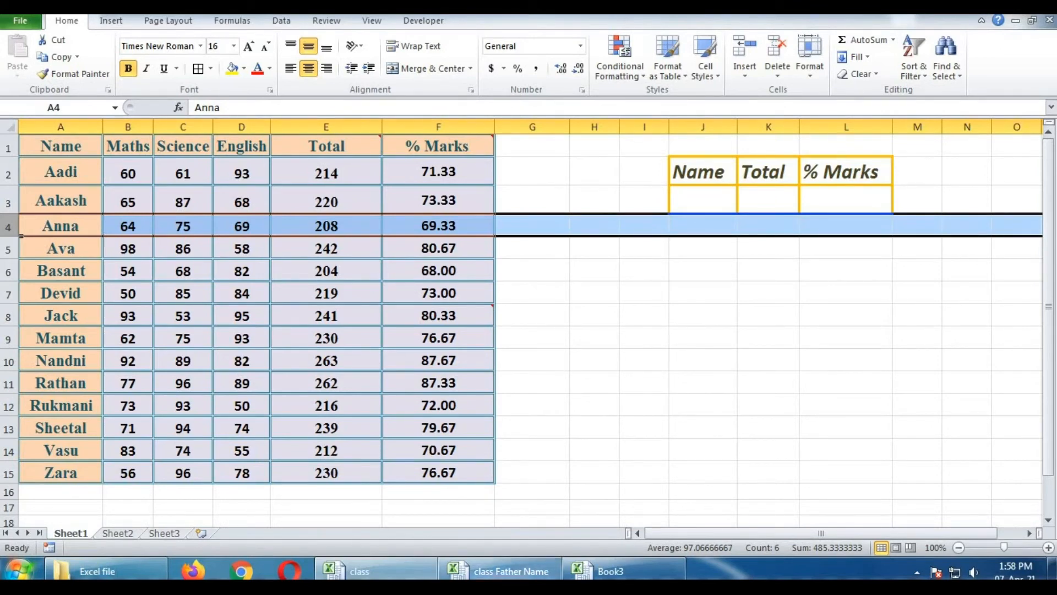
click(499, 572)
click(9, 438)
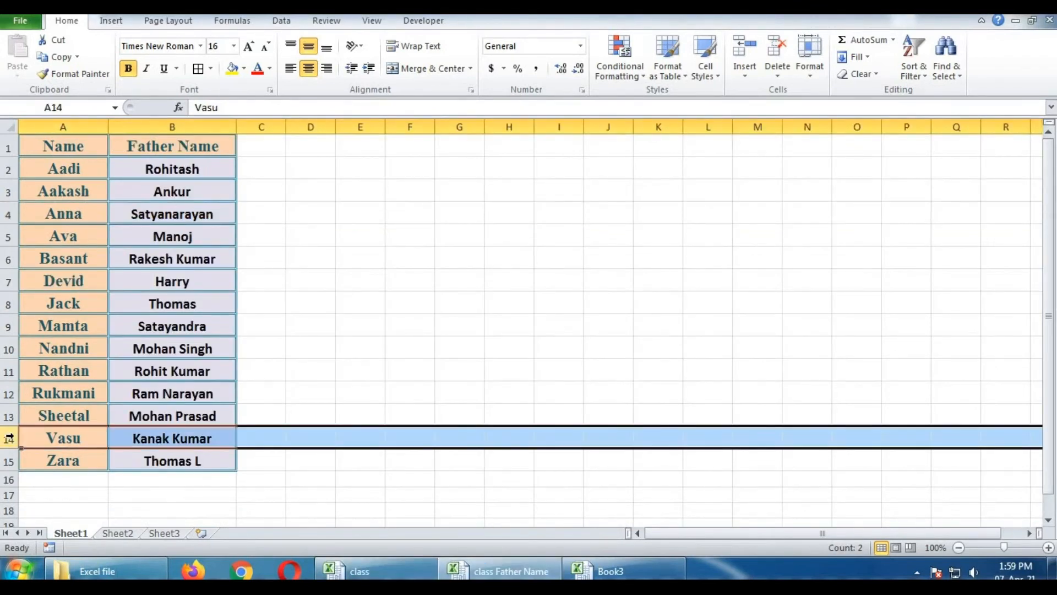
click(608, 571)
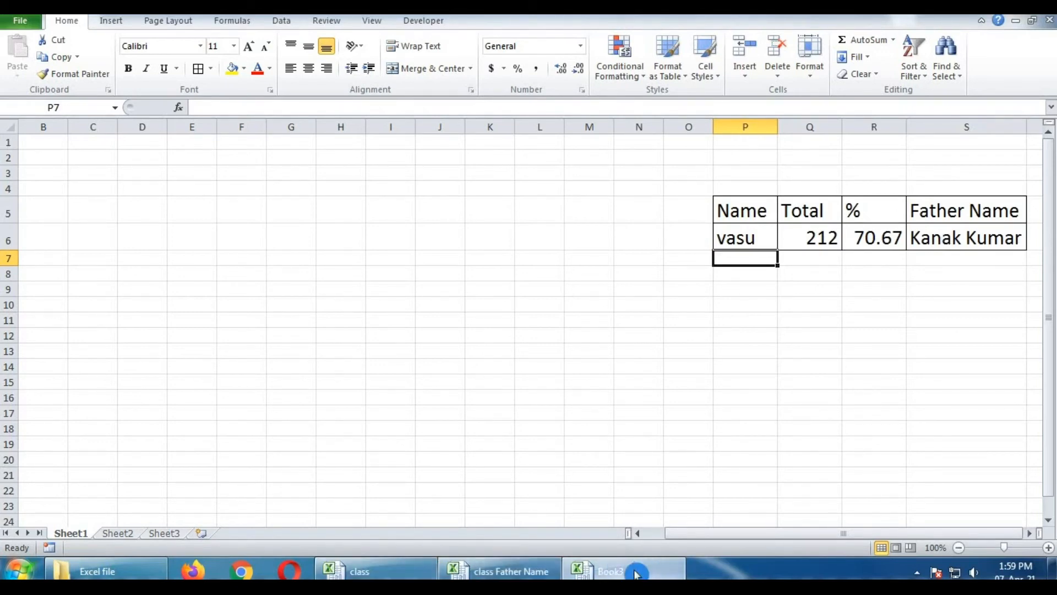
Close the class Father Name and class workbooks, discarding the changes to class.xlsx
mouse_move(636, 574)
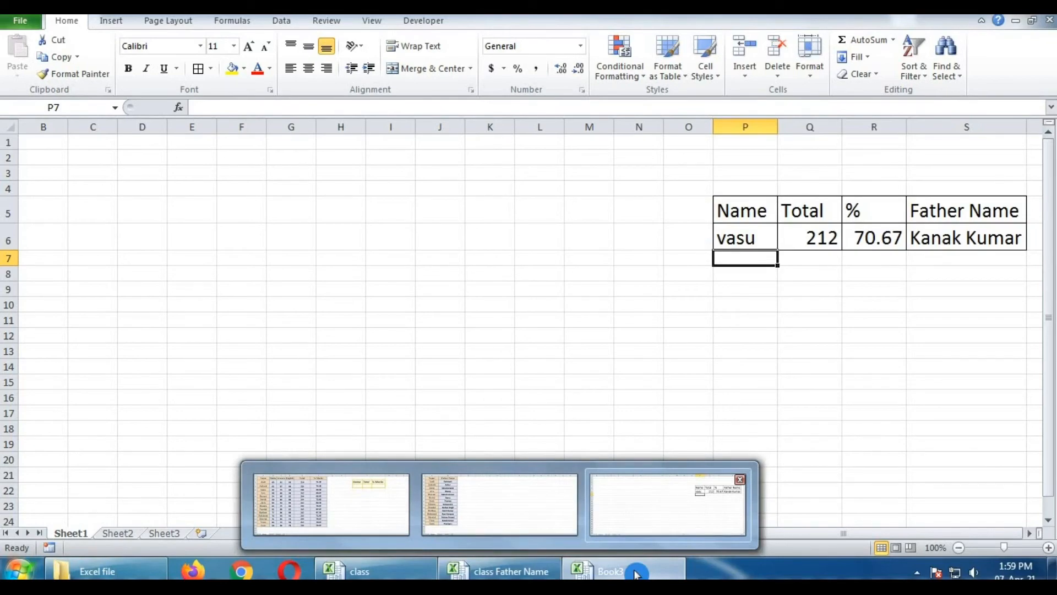
right_click(484, 567)
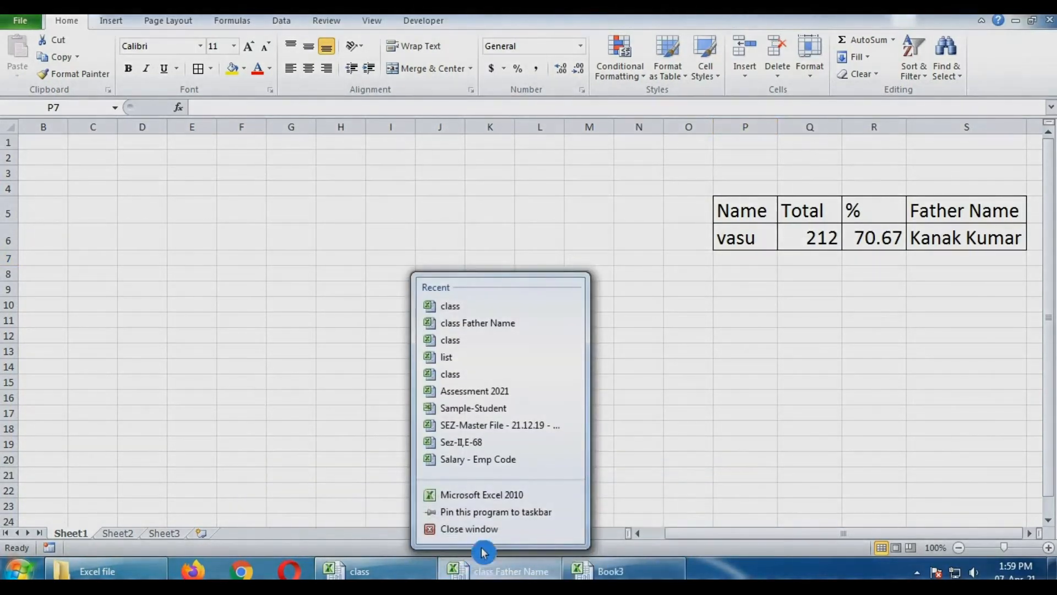
click(477, 529)
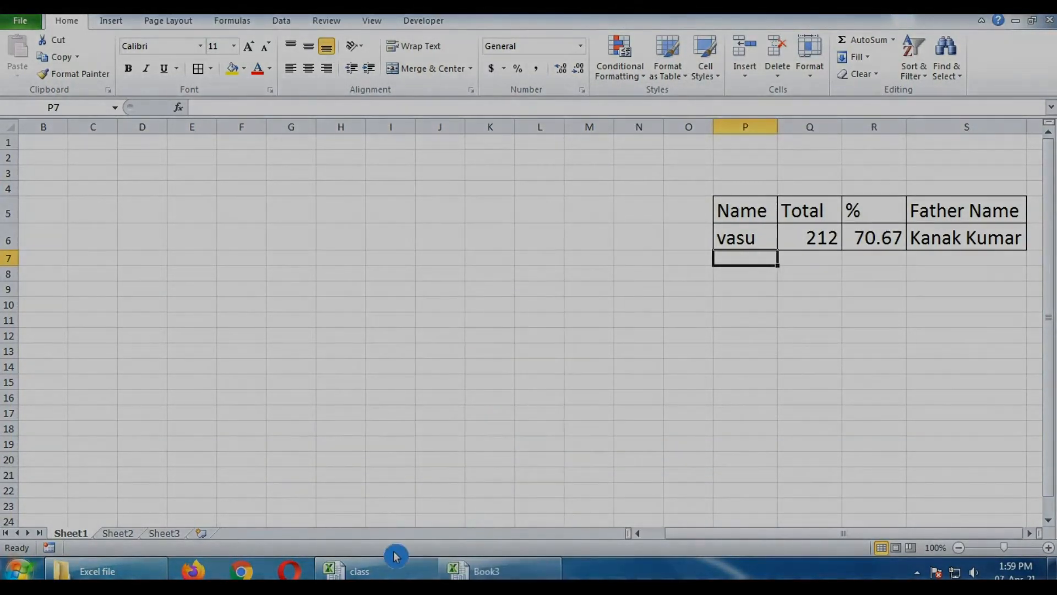
right_click(366, 568)
click(380, 524)
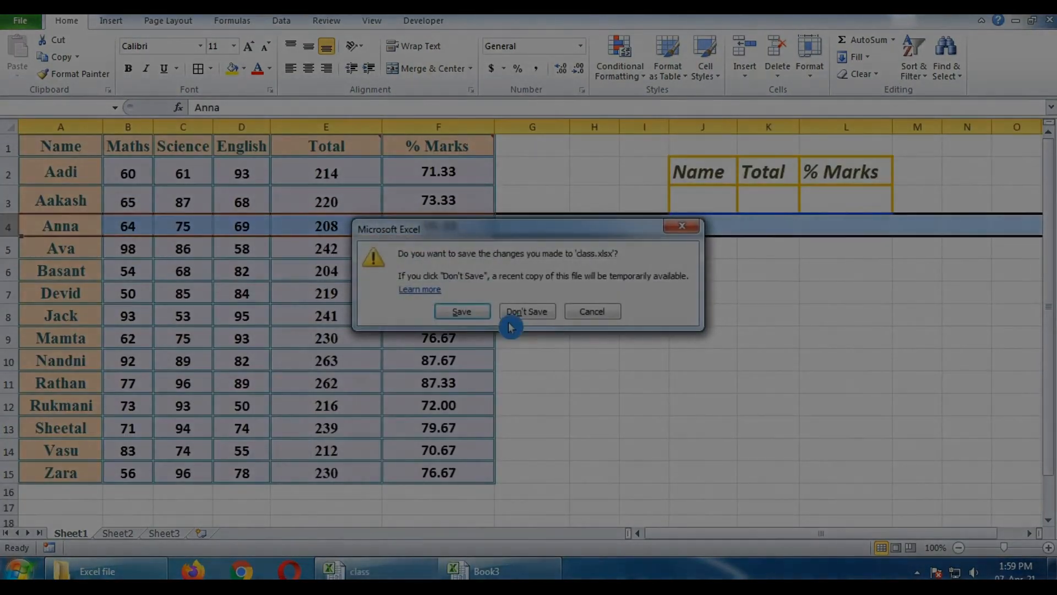
click(511, 315)
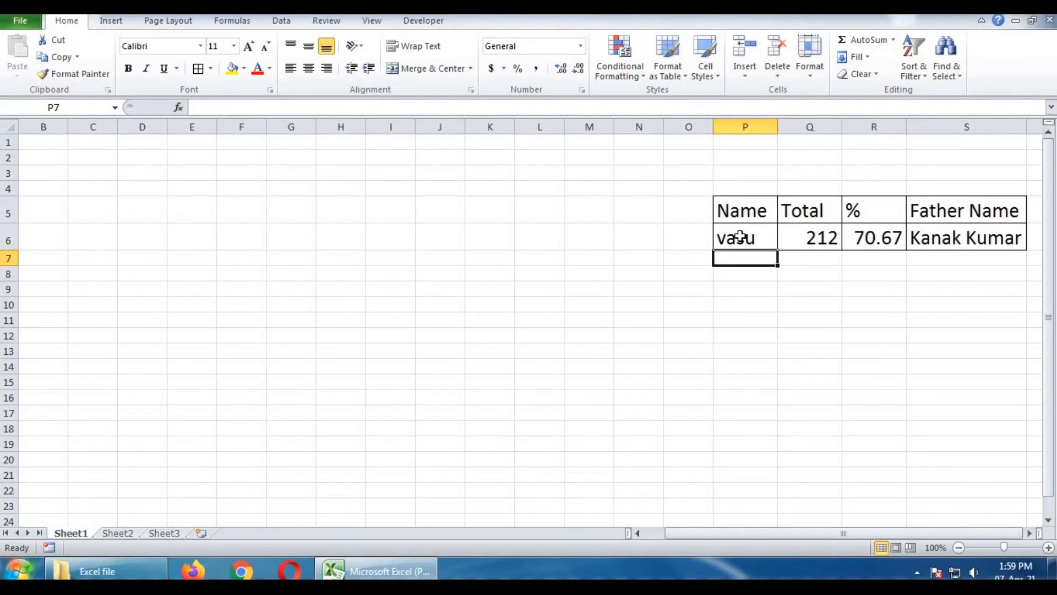
Enter the row 15 student's name in P6 to test the lookups with the source workbooks closed
click(739, 237)
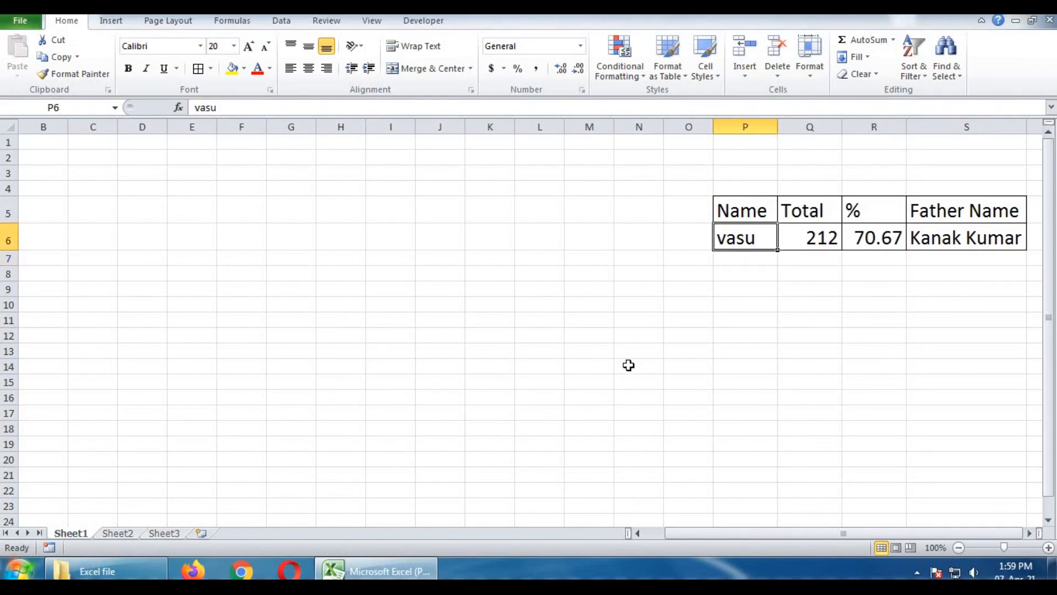
text(z)
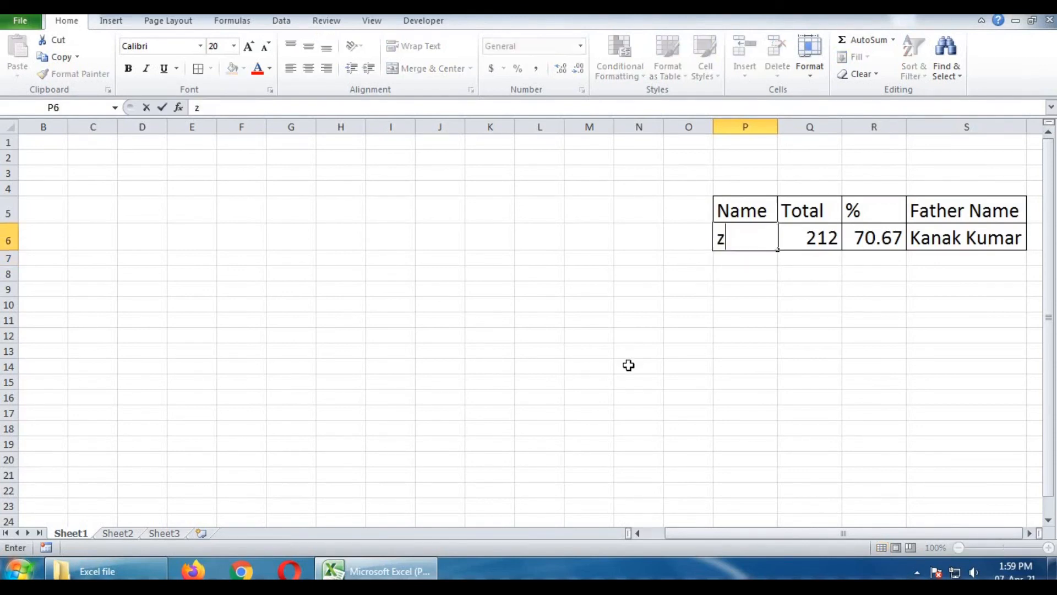
text(ara)
key(Return)
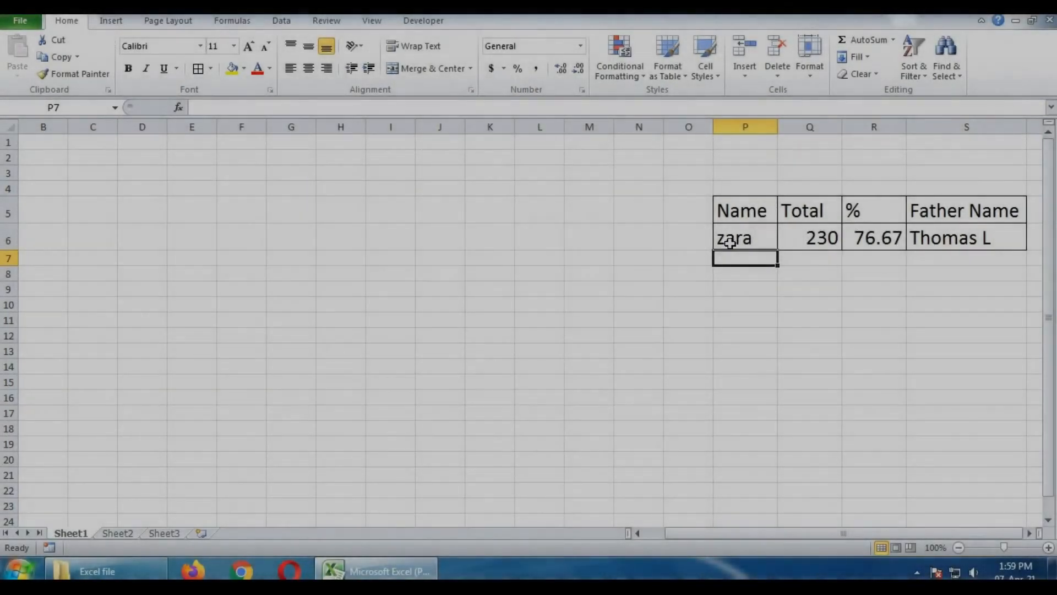
Replace the name in P6 with the row 9 student's name to test the lookups again without the source workbooks open
click(730, 242)
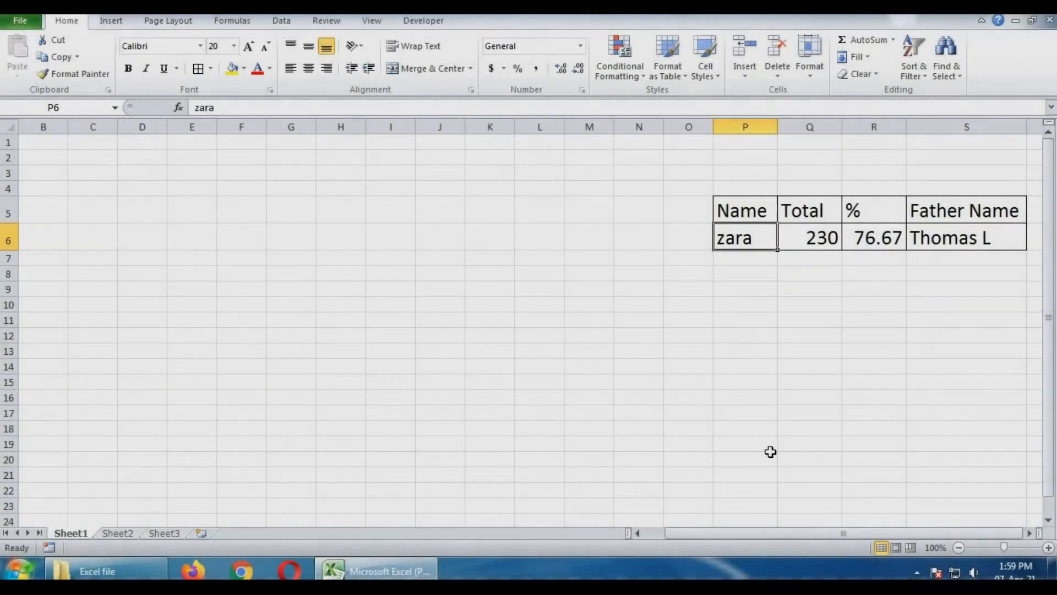
text(mama)
key(BackSpace)
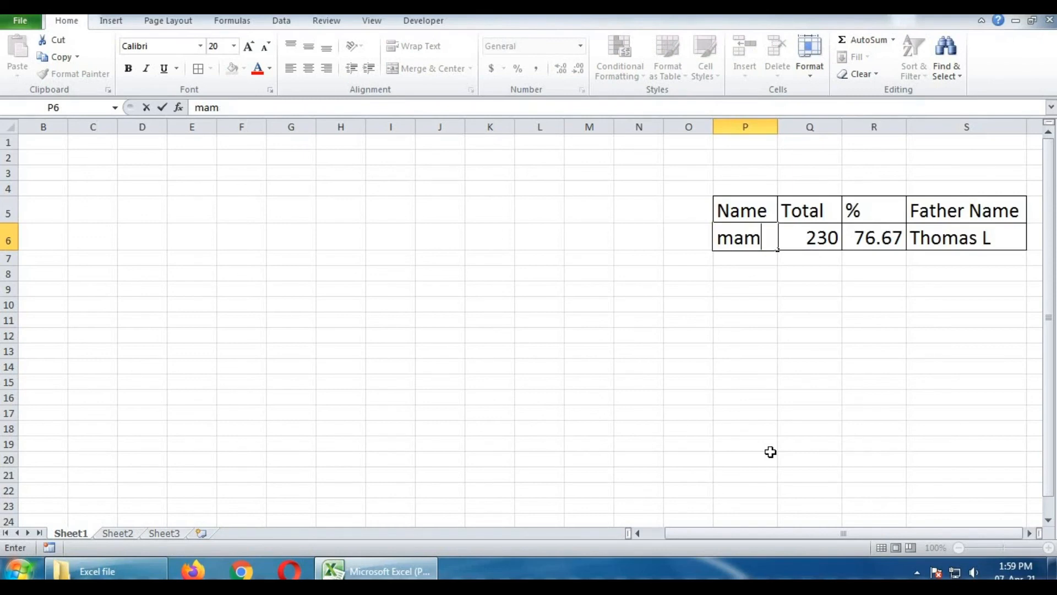
text(ta)
key(Return)
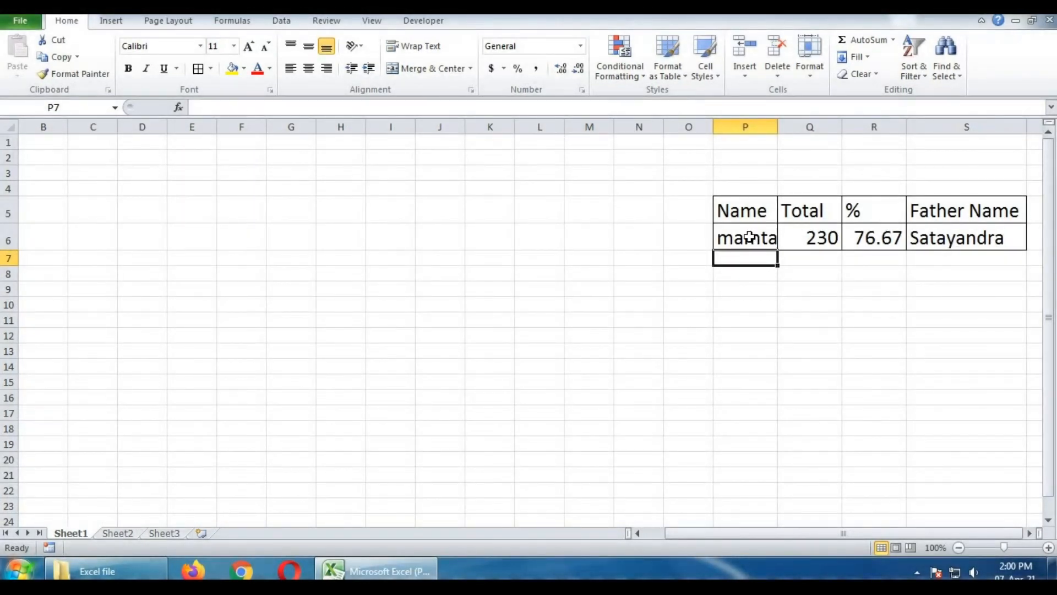
click(749, 237)
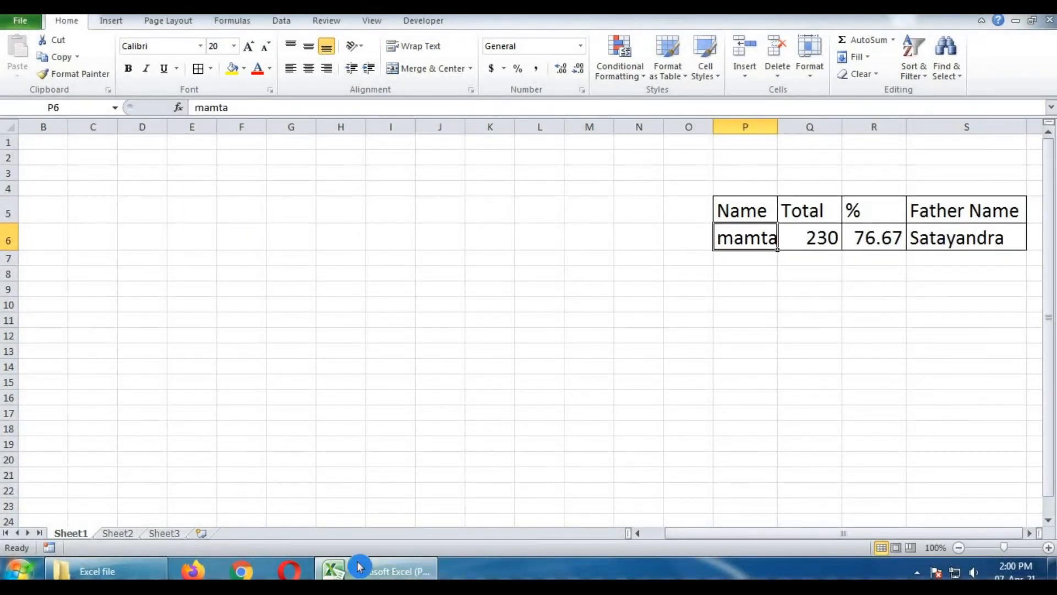